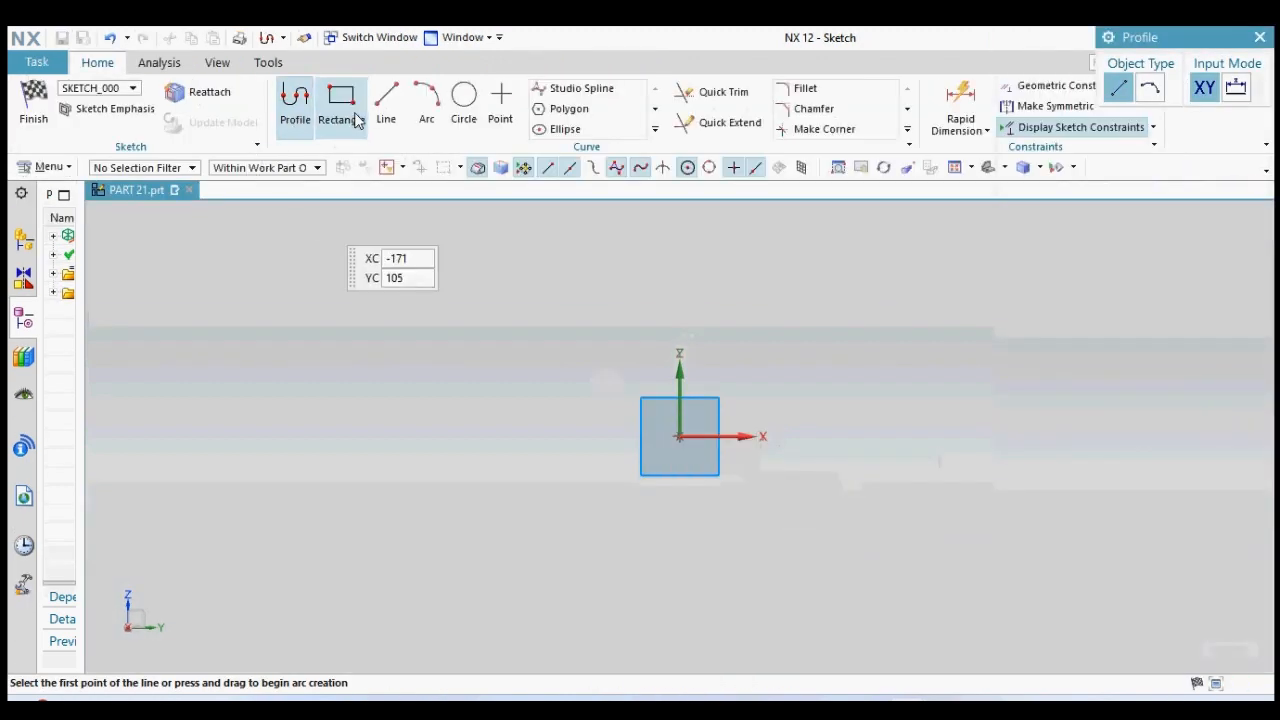
Step: Start a rectangle using the From Center method
click(340, 100)
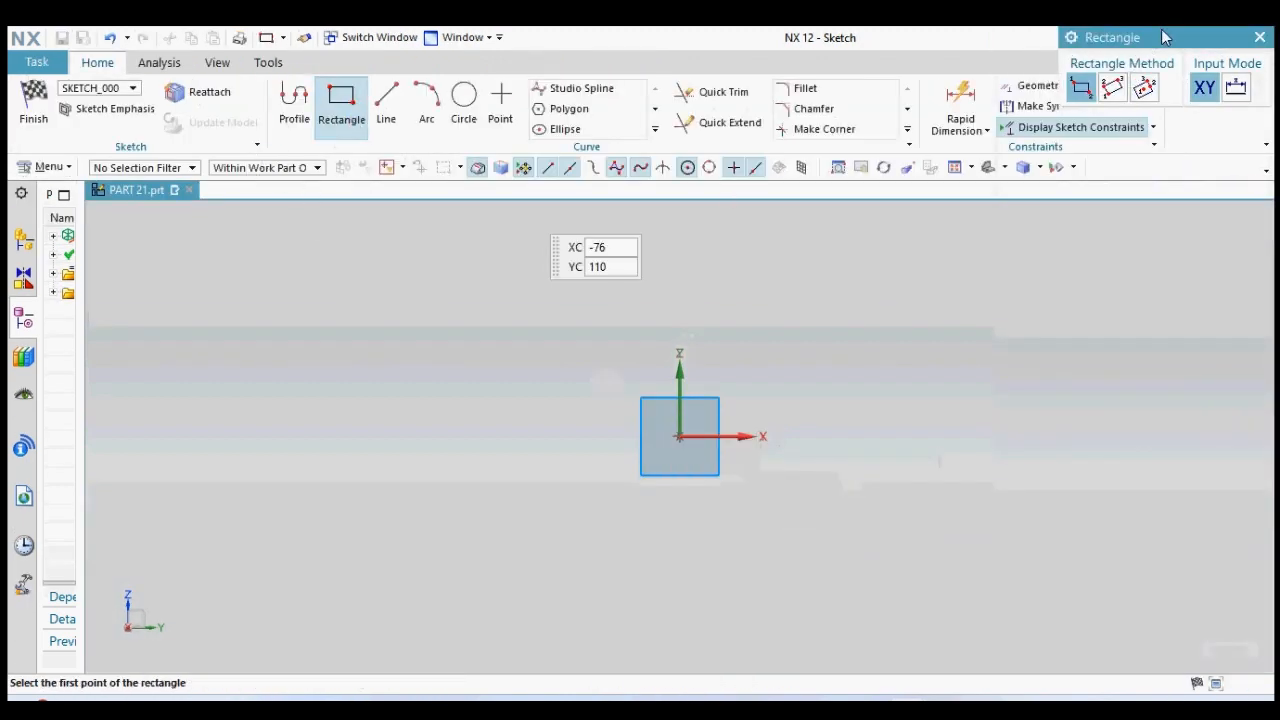
drag(1163, 37, 485, 192)
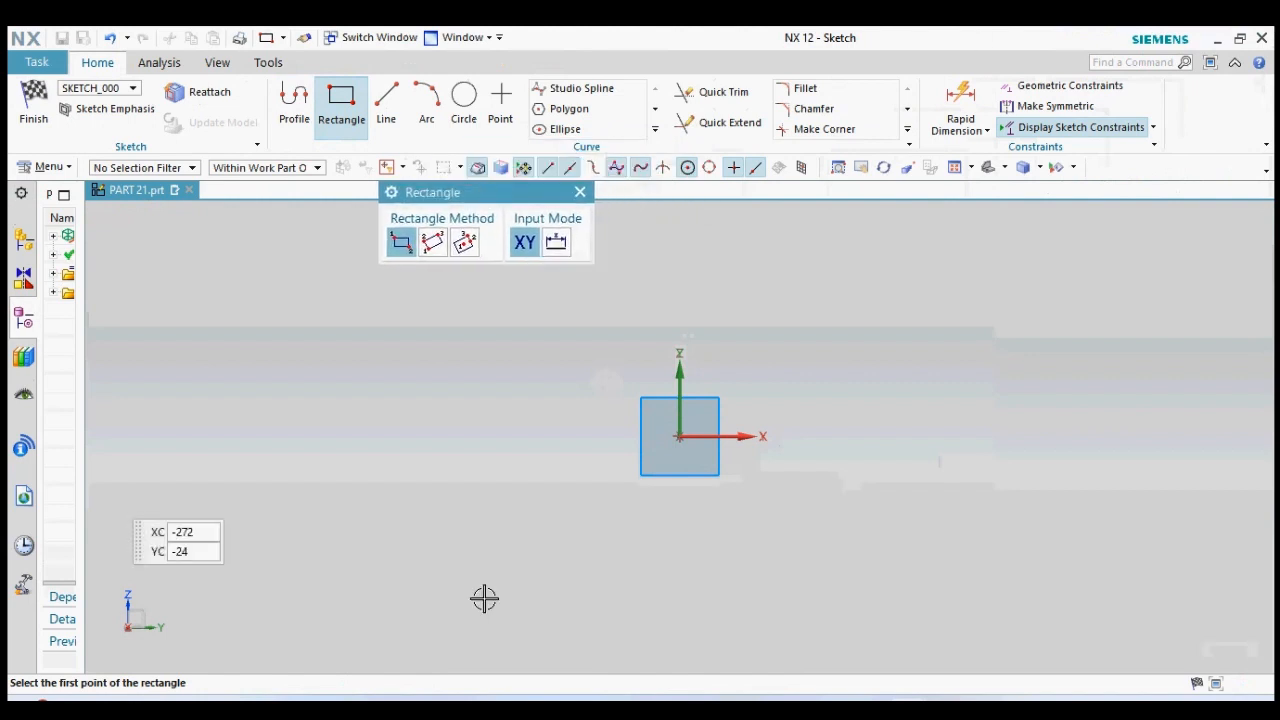
click(464, 242)
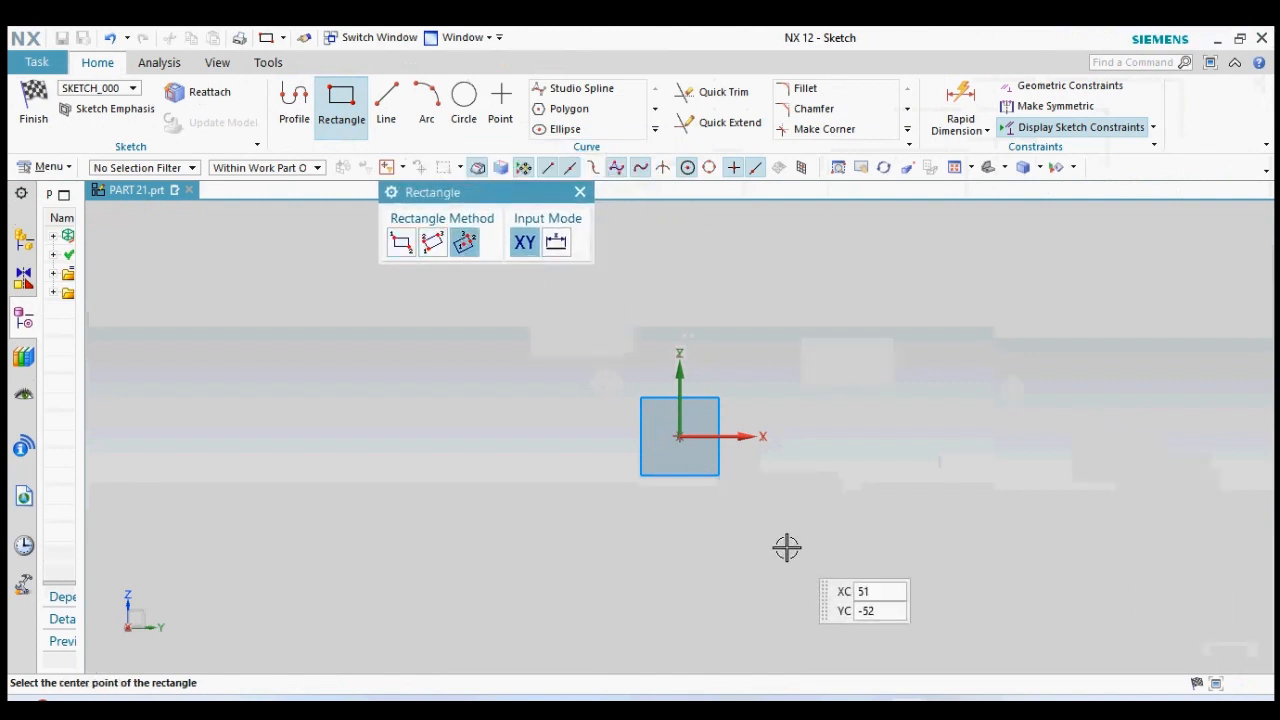
click(677, 435)
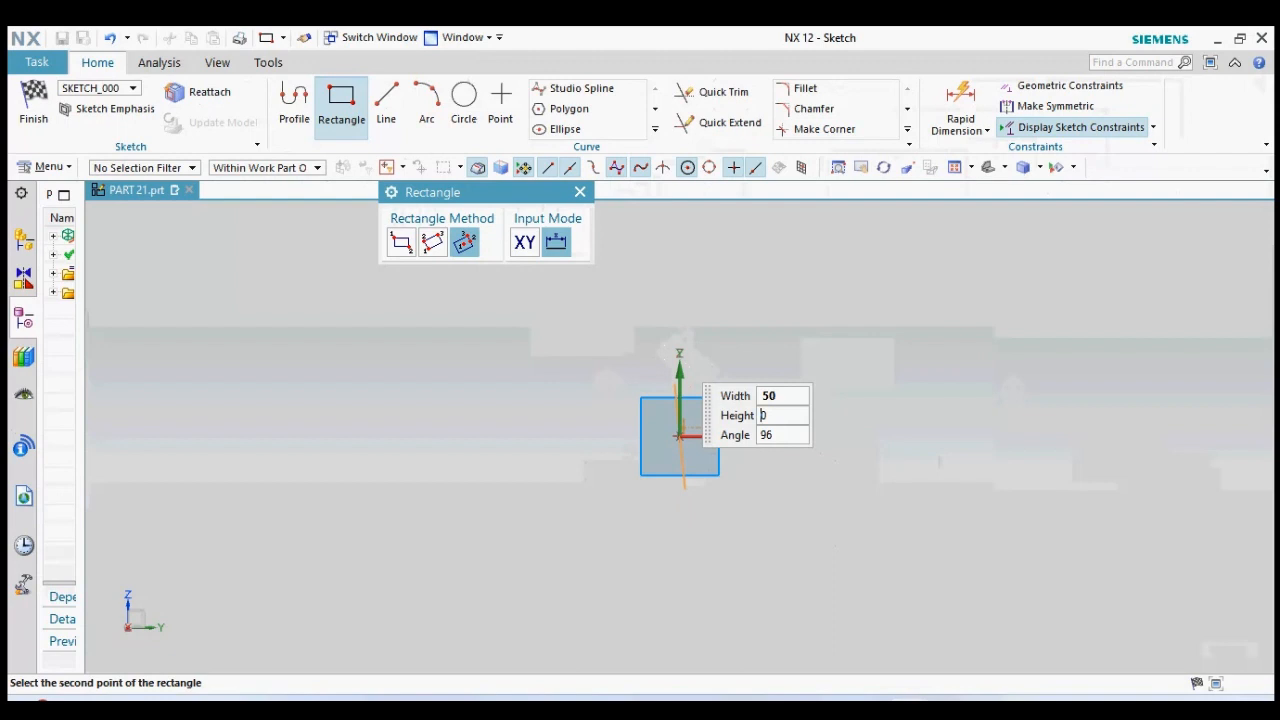
text(50)
key(Tab)
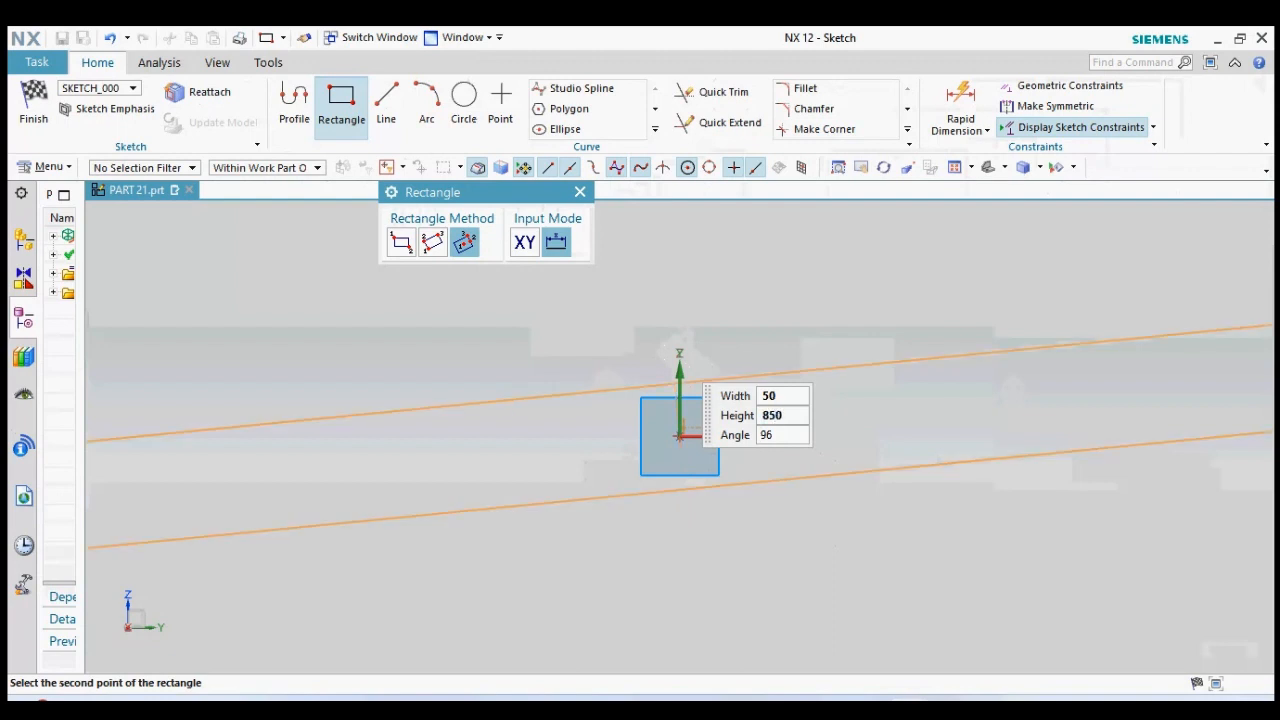
key(Return)
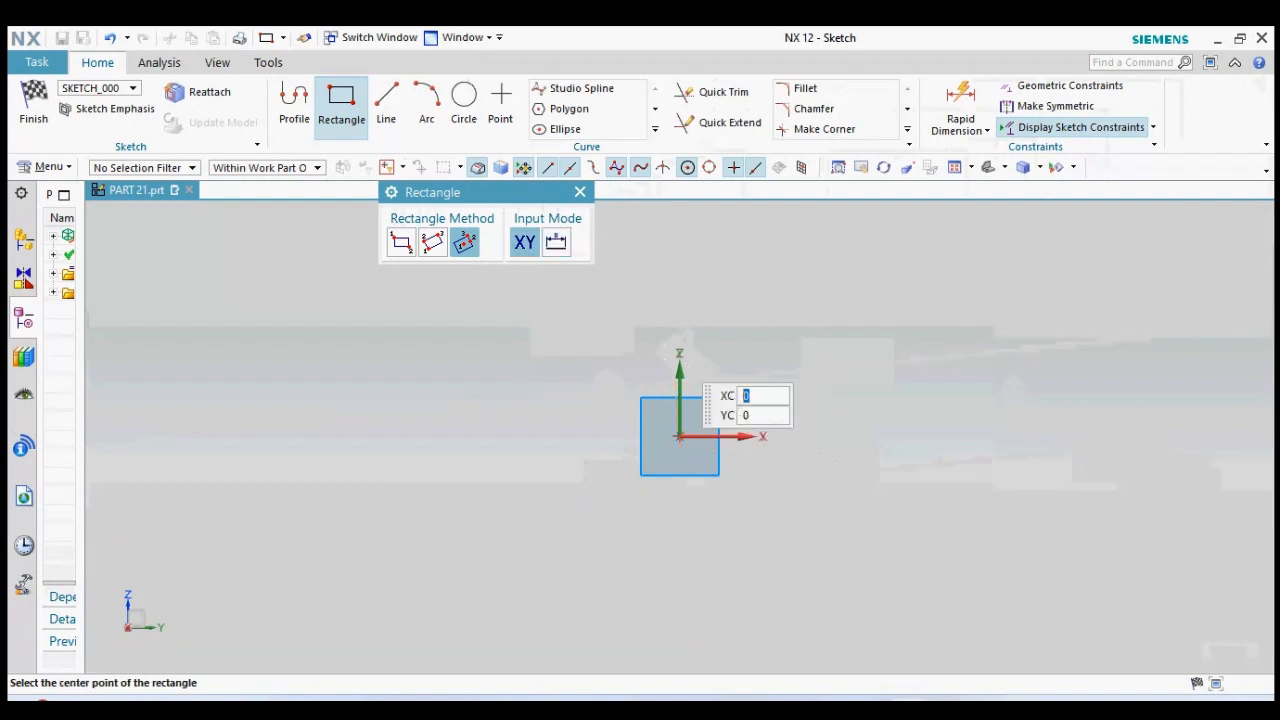
Step: Sketch a rectangle centred on the sketch origin with width 50 mm, height 85 mm and angle 90°
click(680, 435)
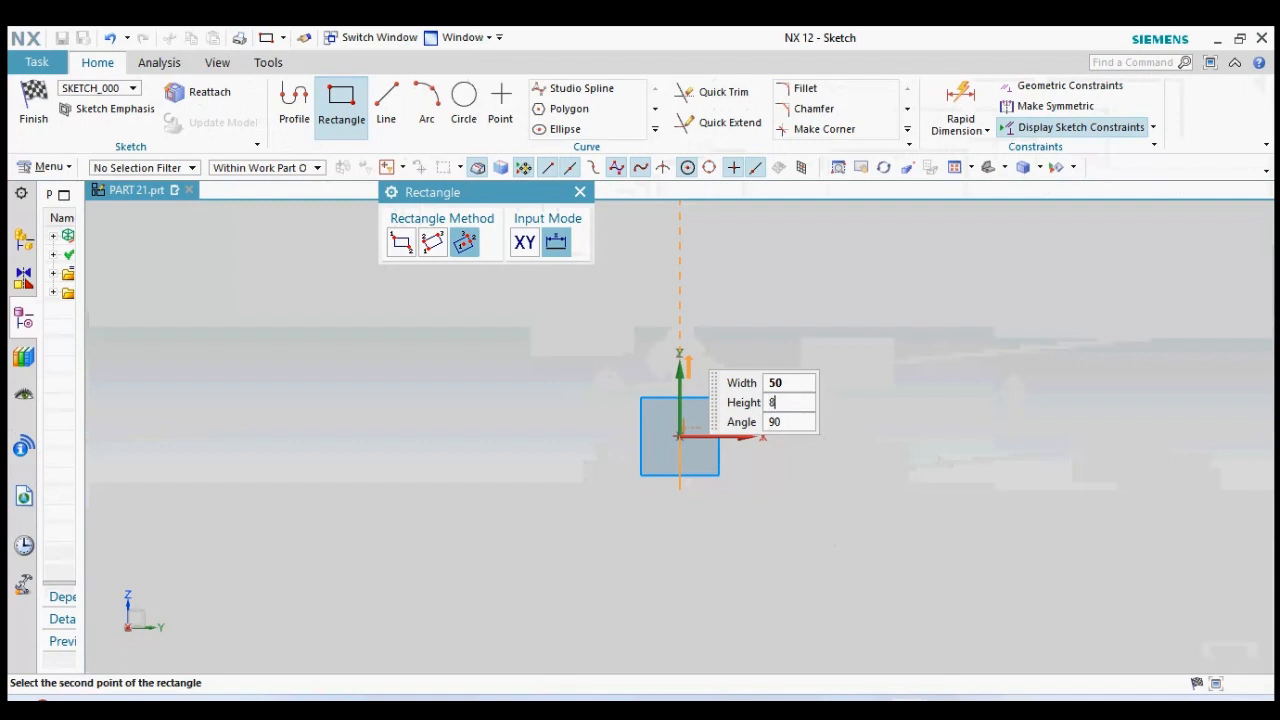
key(Return)
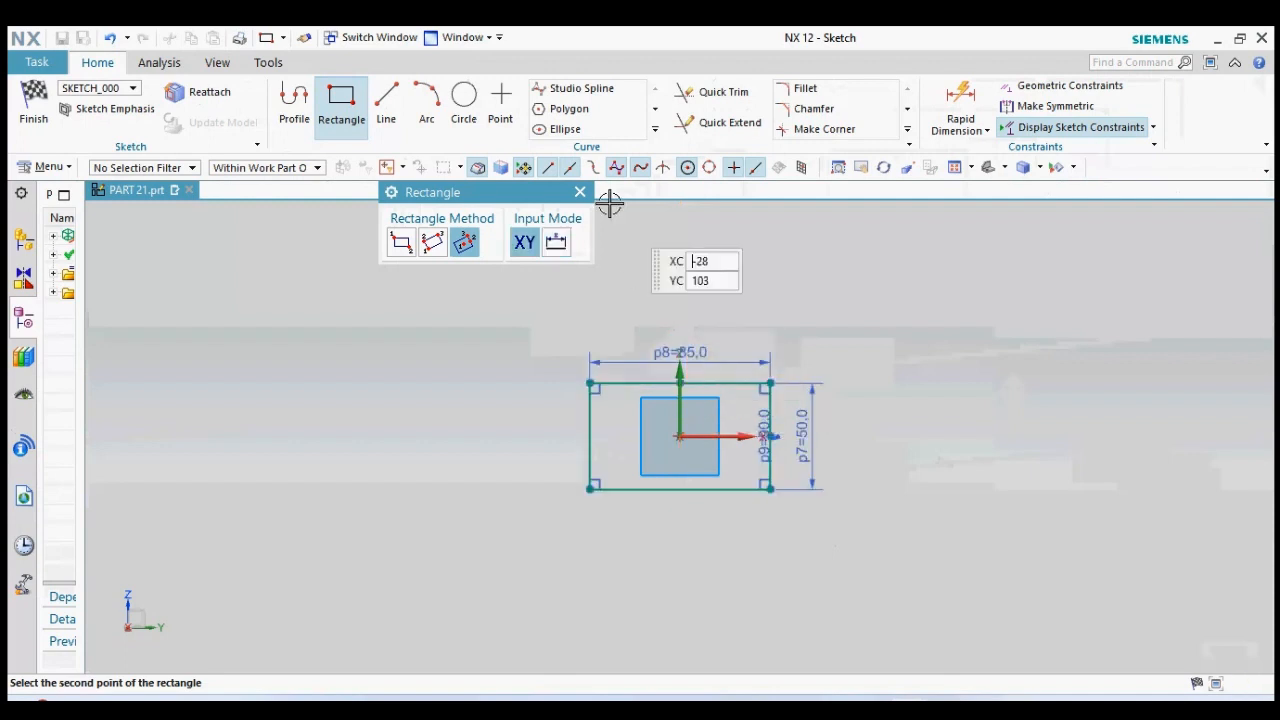
click(580, 191)
Step: Finish the sketch and extrude the rectangle with a start distance of 15 mm
mouse_move(1008, 463)
middle_down()
mouse_move(1020, 420)
mouse_move(1010, 405)
middle_up()
click(34, 116)
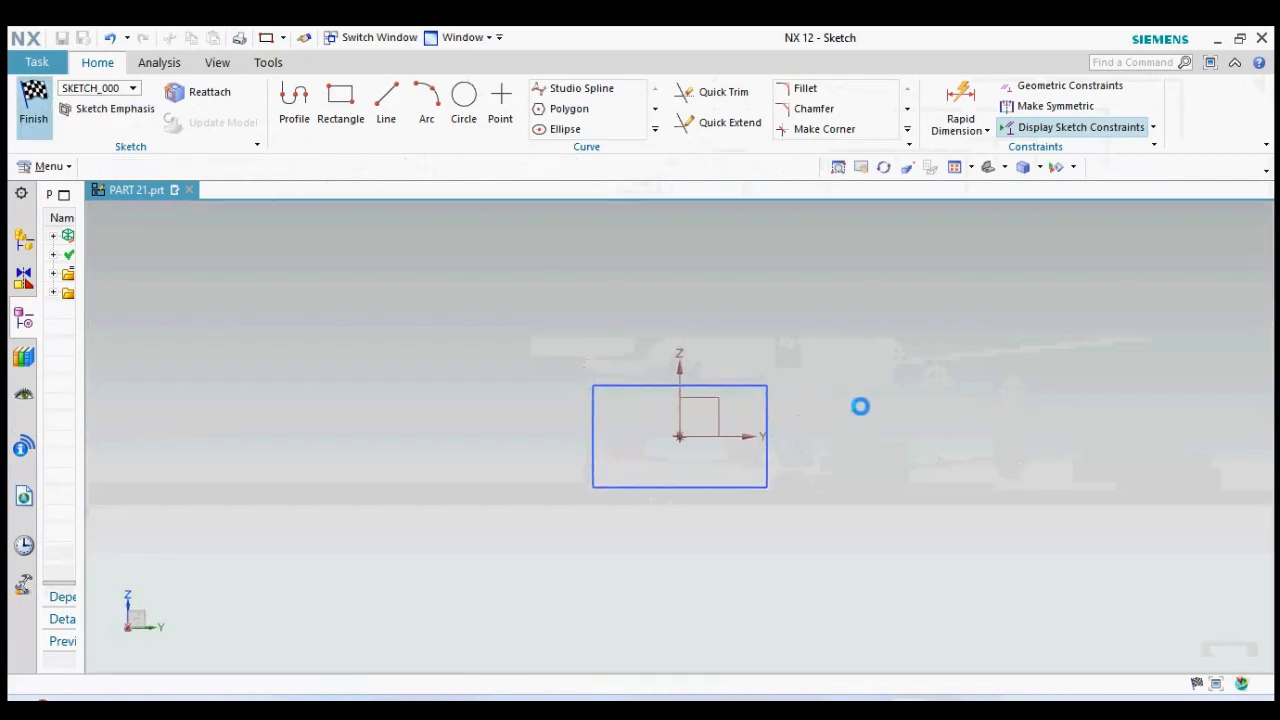
middle_drag(849, 446, 940, 433)
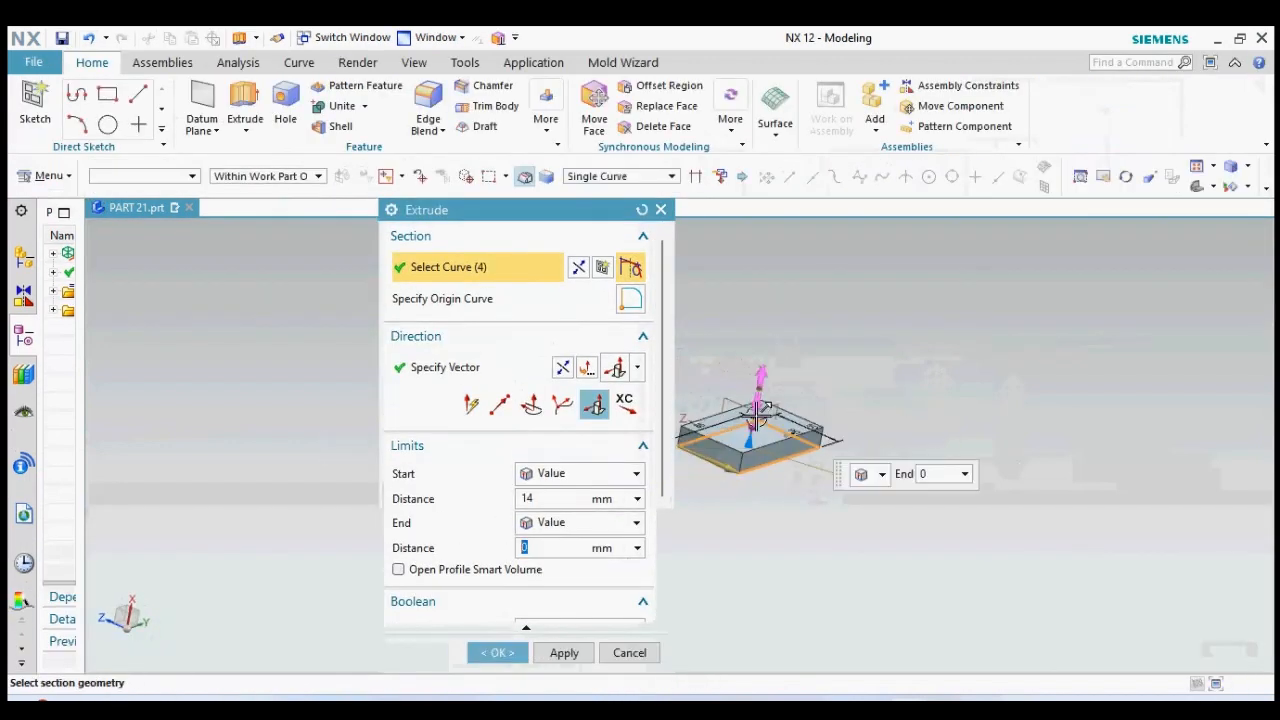
scroll(757, 415, up, 2)
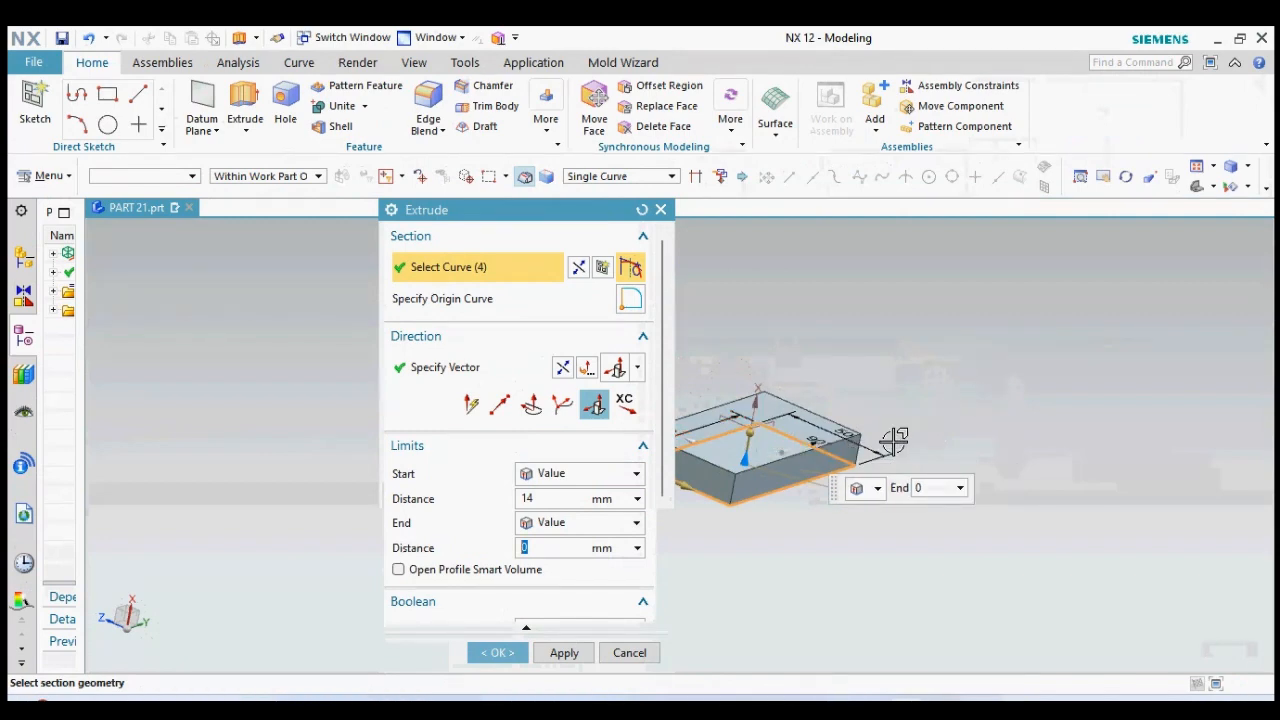
click(552, 499)
text(5)
key(Return)
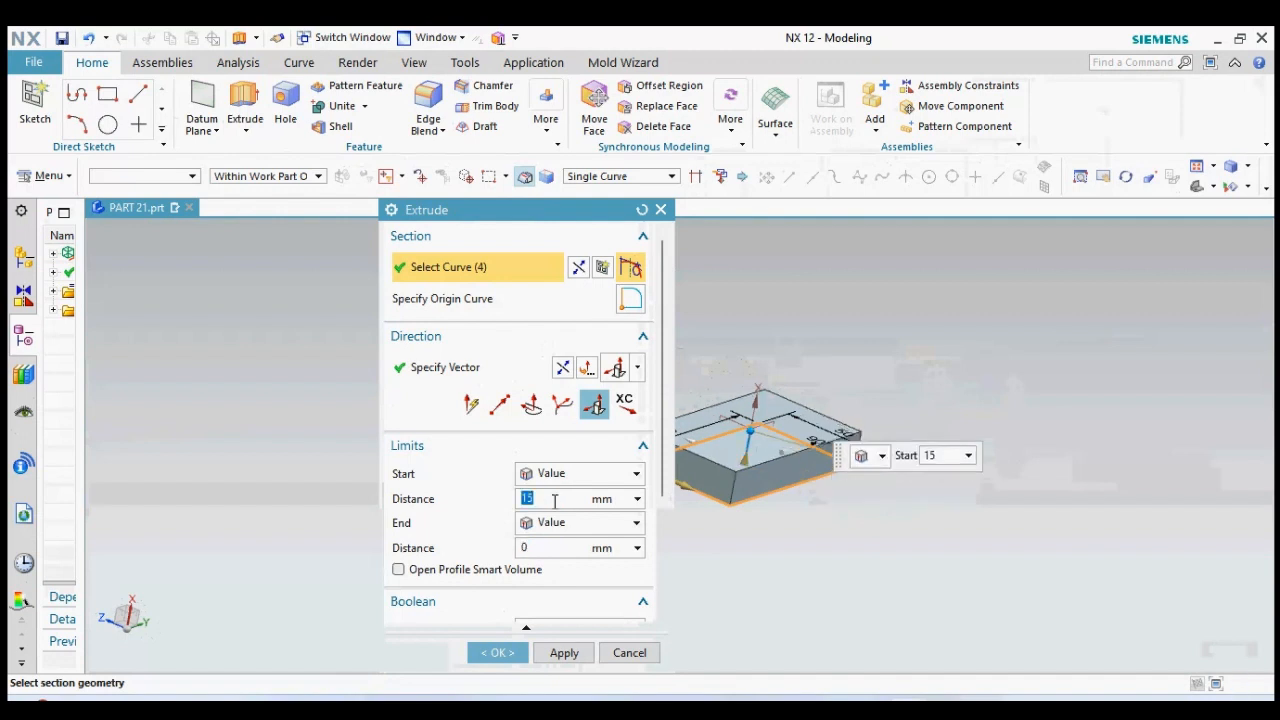
click(497, 652)
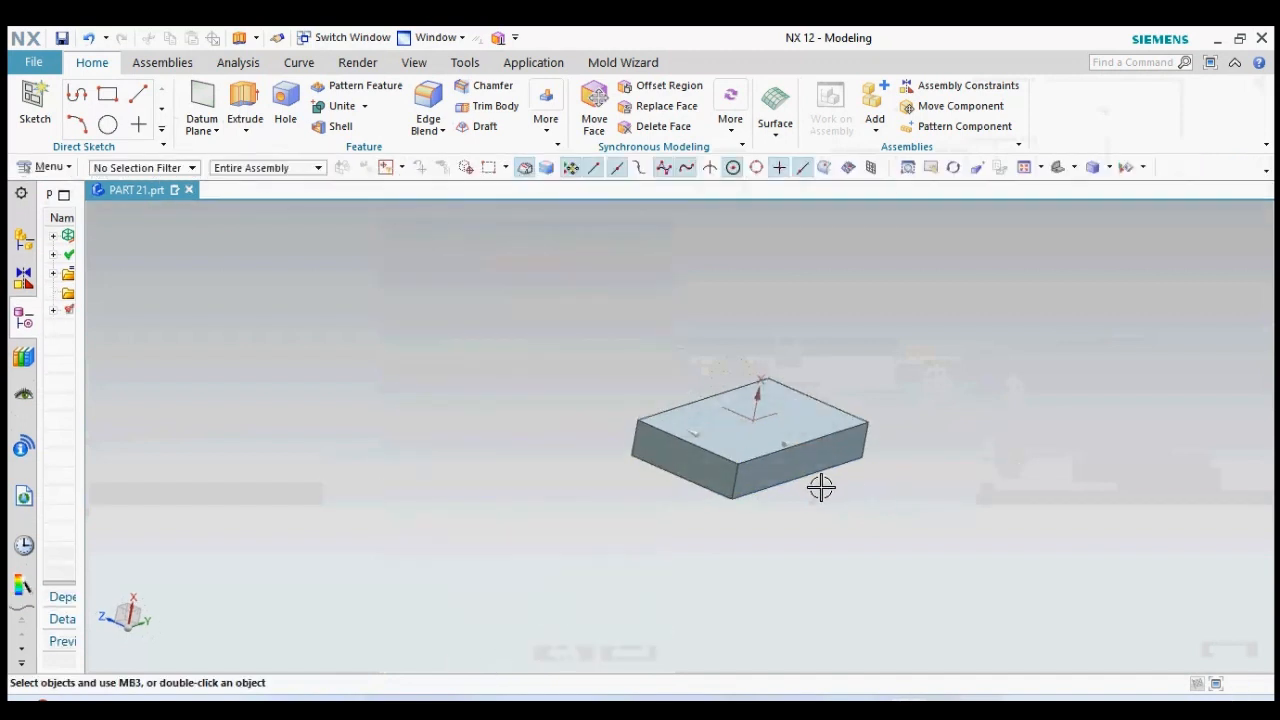
Step: Hide the datum coordinate system and start an extrude section sketch on the block's 50 mm wide side face
right_click(757, 420)
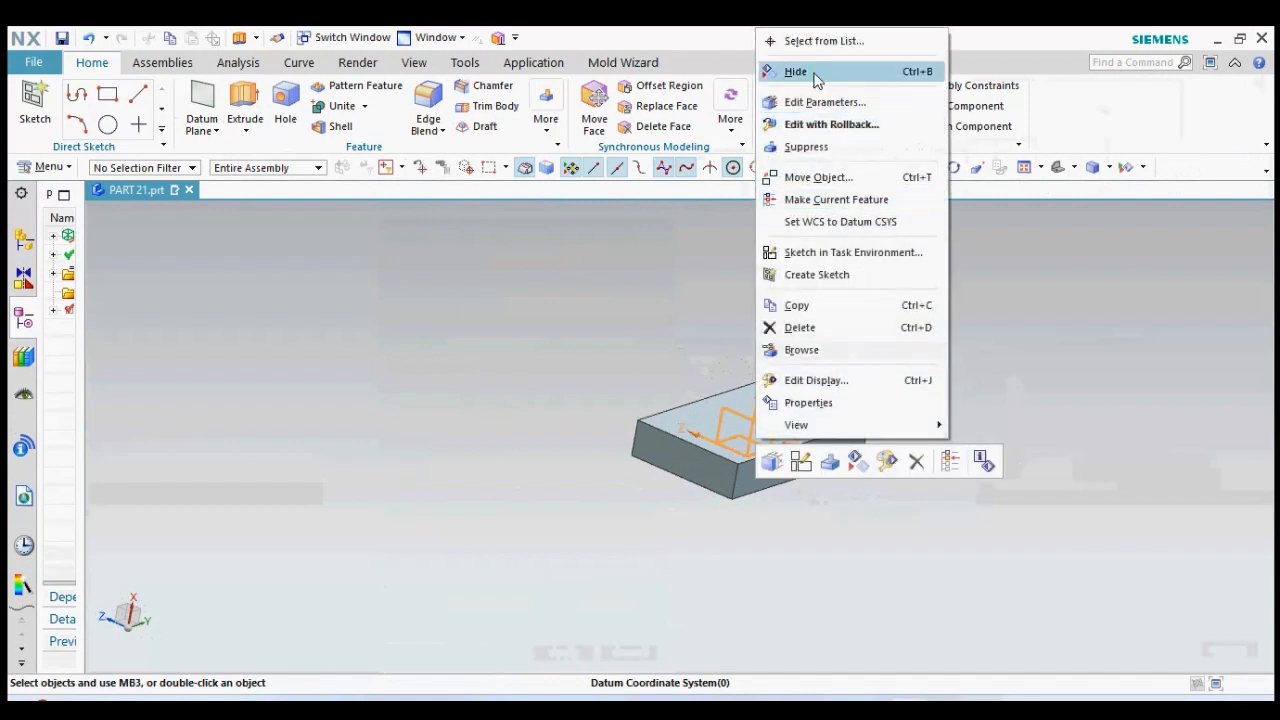
click(816, 76)
middle_drag(885, 537, 909, 513)
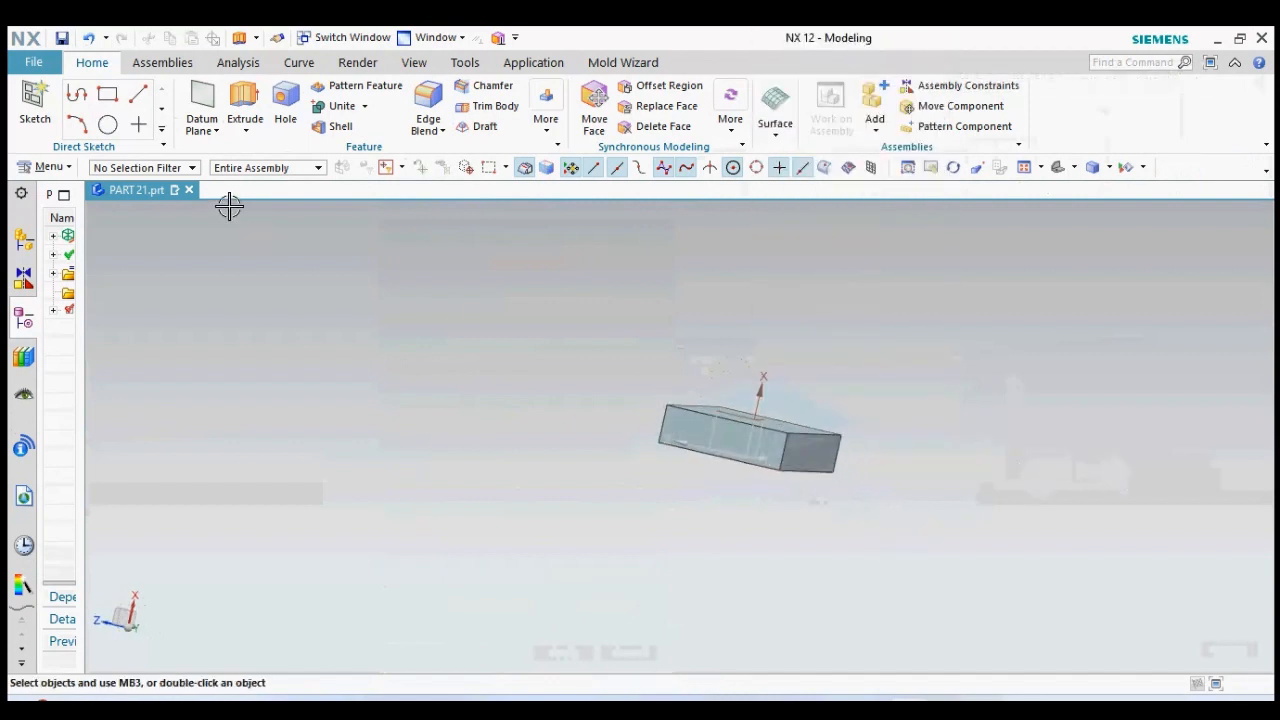
click(245, 130)
click(270, 152)
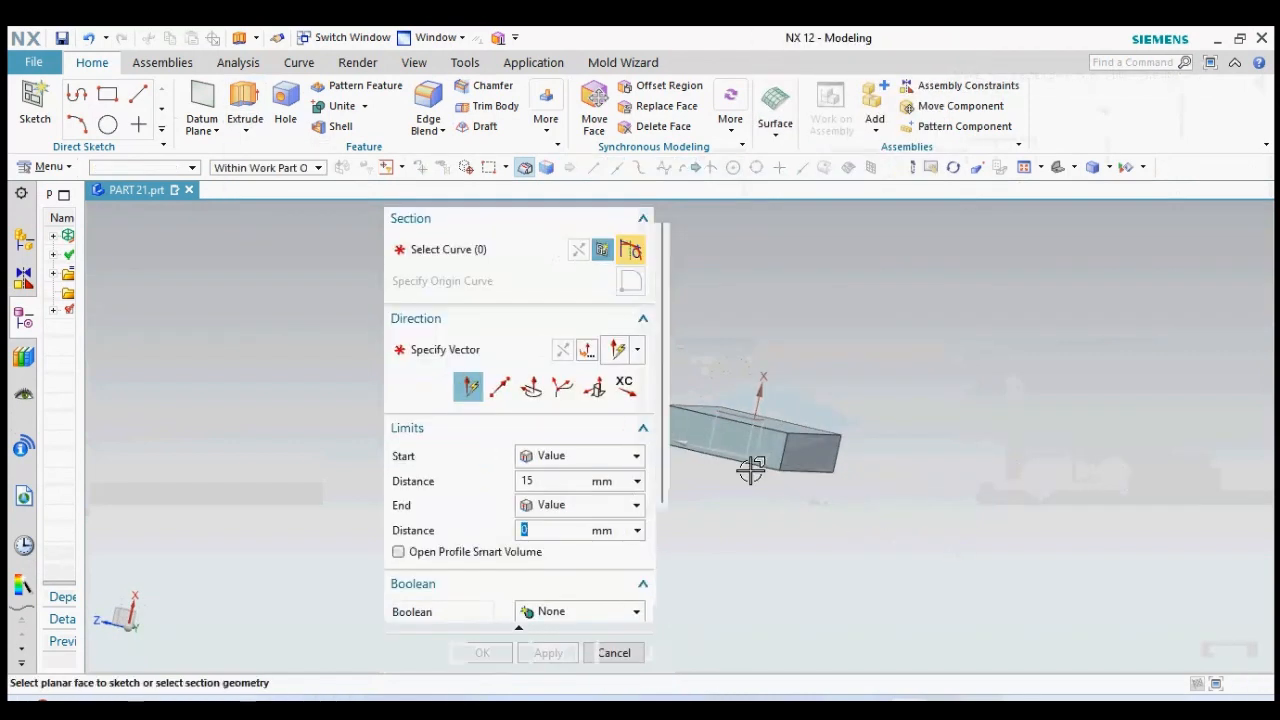
click(776, 455)
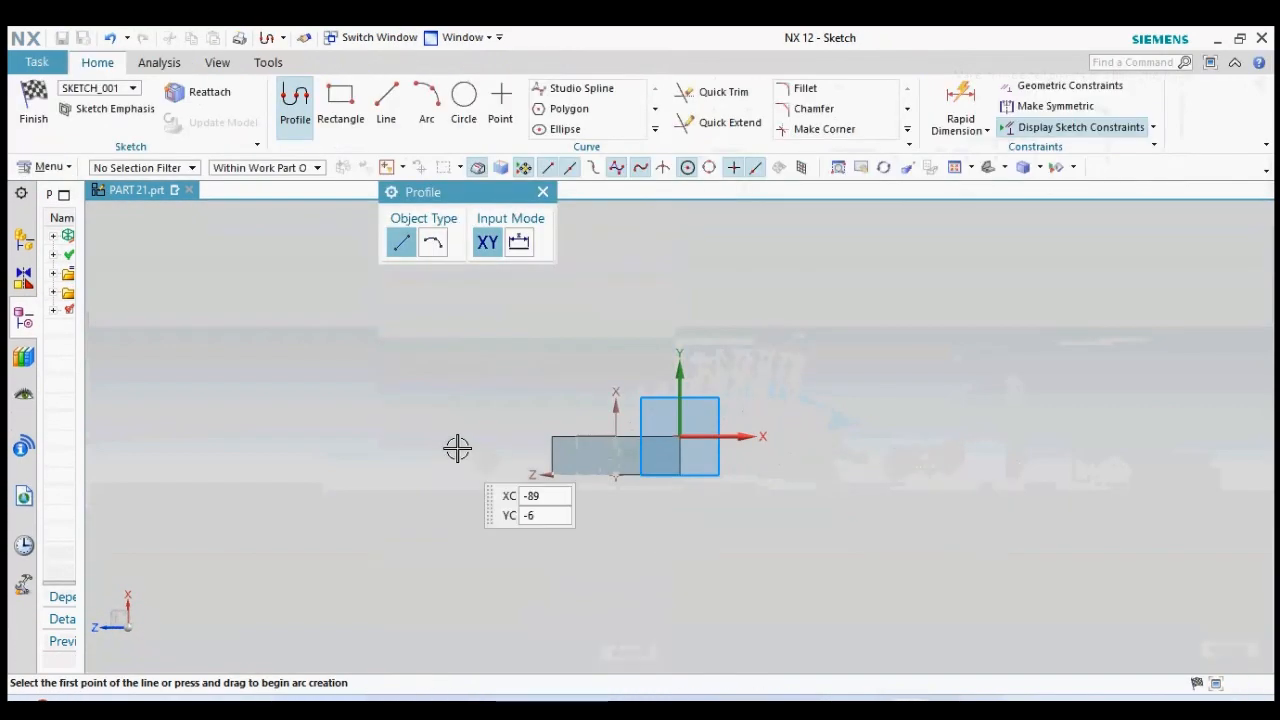
Step: Draw a 50 mm vertical line upward from the midpoint of the block face's lower edge
click(388, 105)
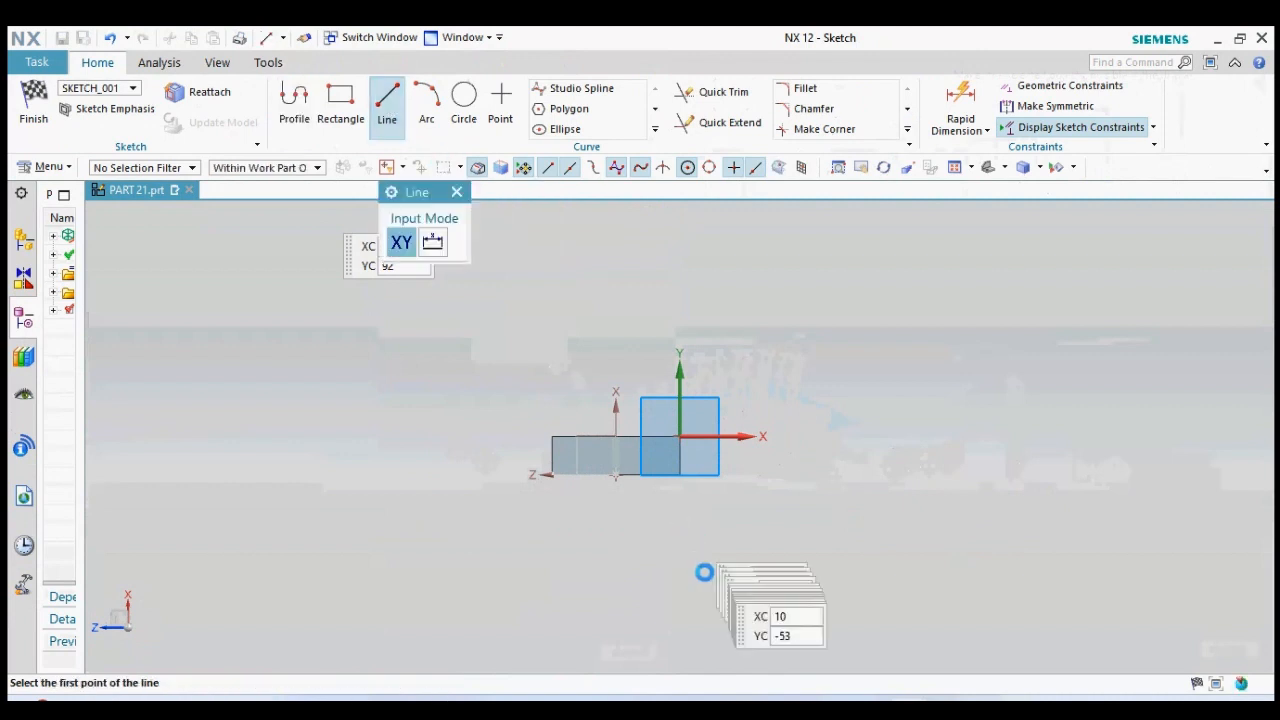
click(616, 475)
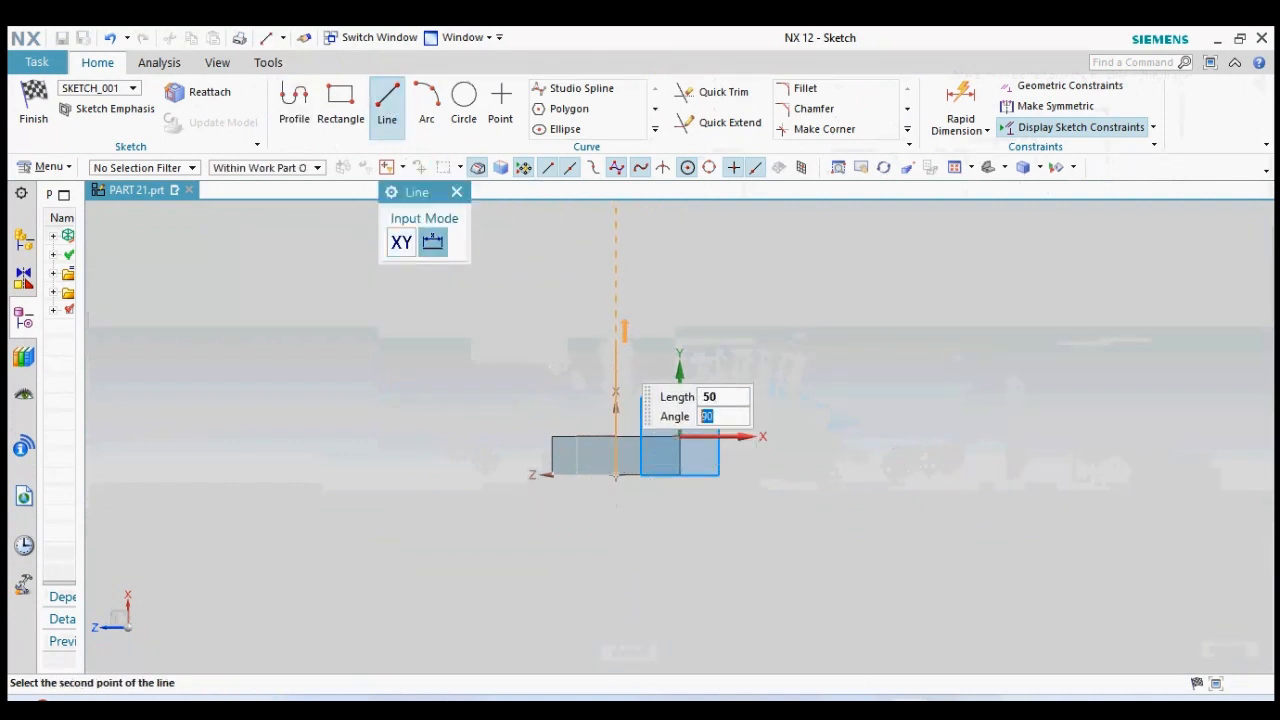
click(608, 351)
click(457, 192)
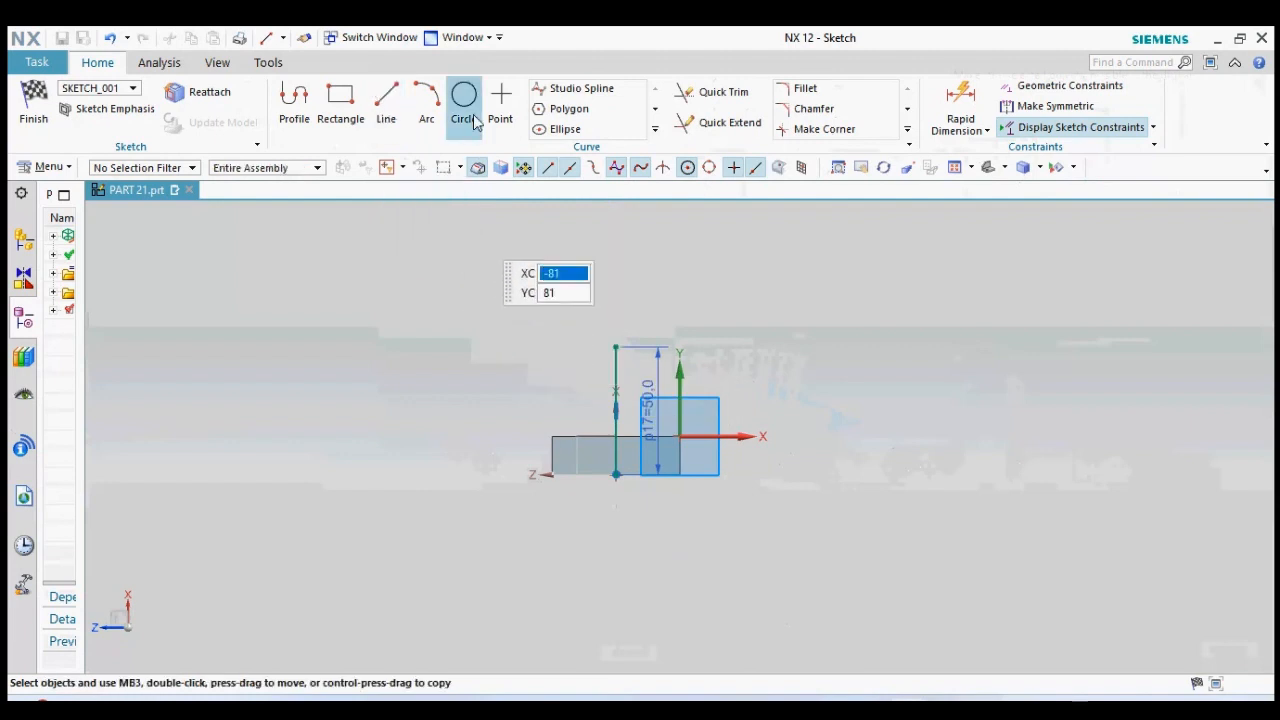
Step: Draw a 15 mm diameter circle centred on the upper end of the vertical line
click(466, 110)
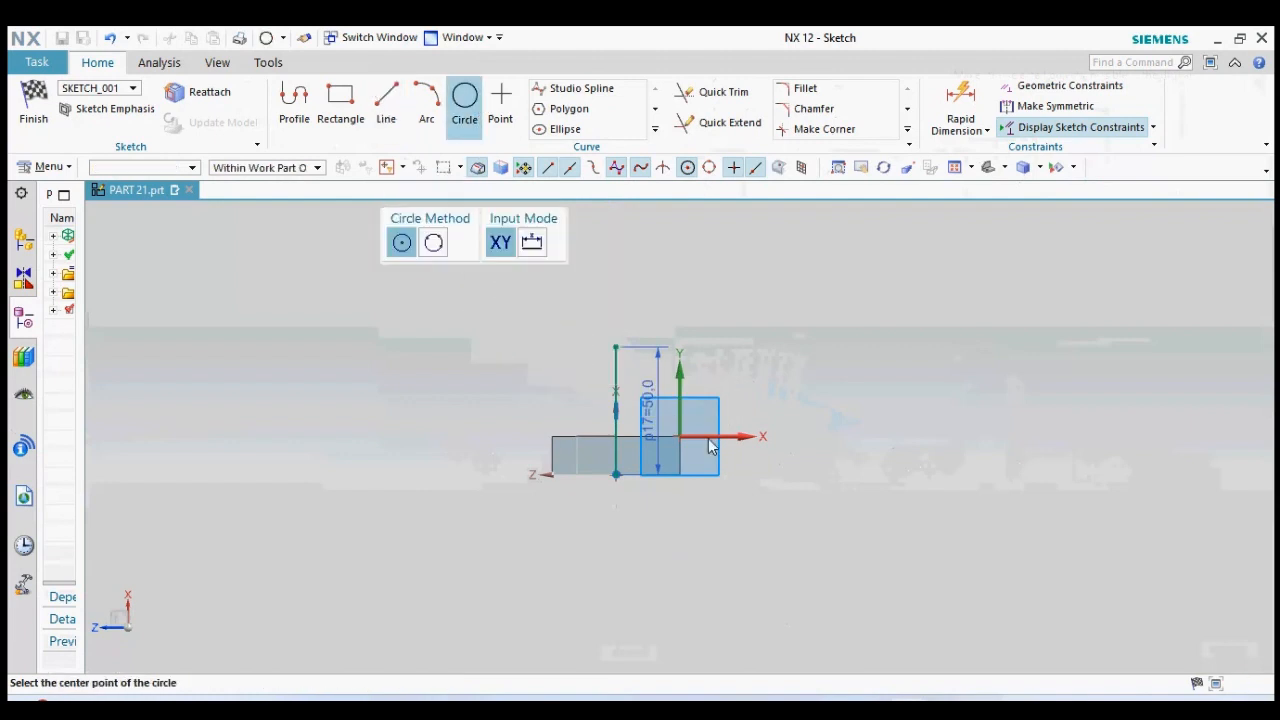
click(616, 345)
text(15)
key(Return)
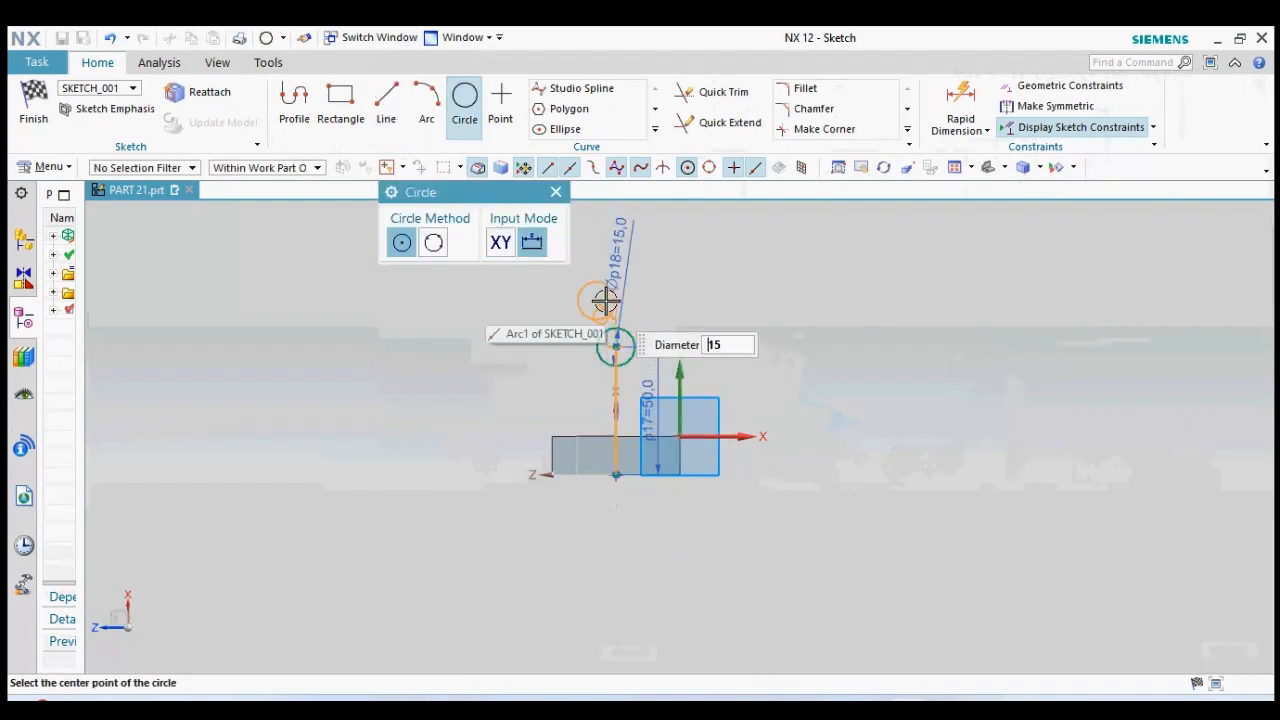
click(554, 193)
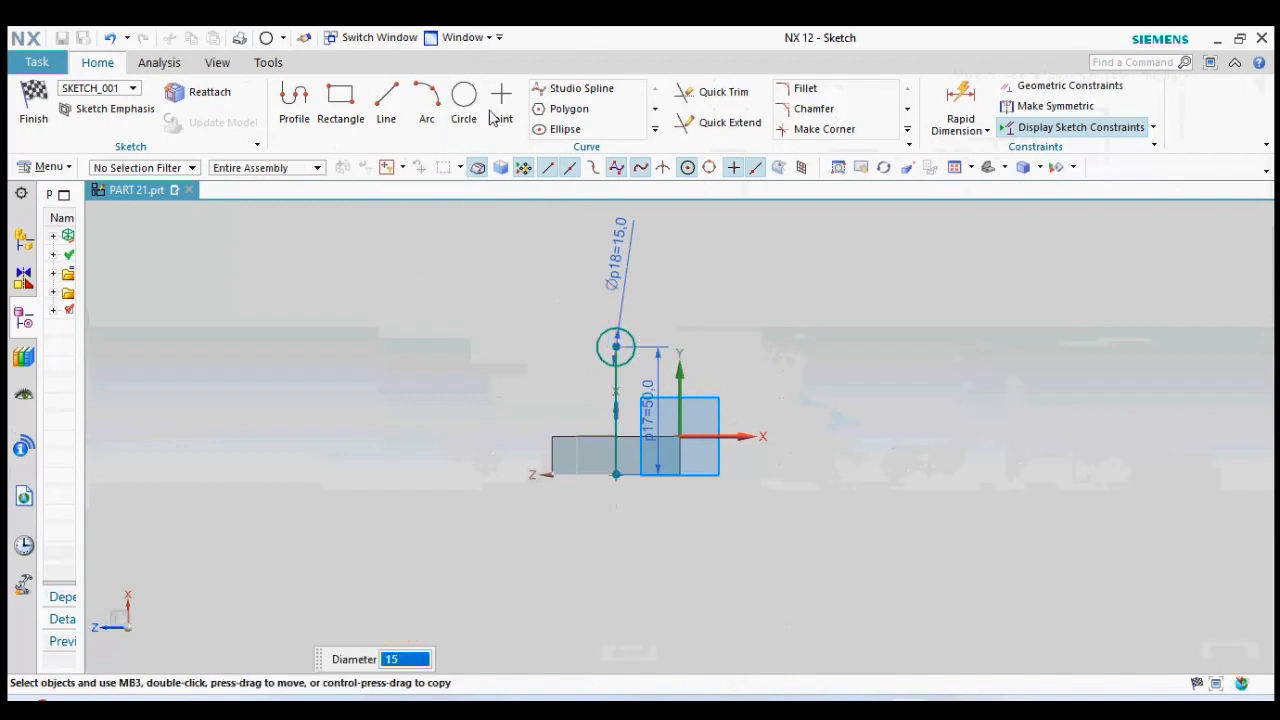
Step: Draw a 30 mm diameter circle concentric with the 15 mm circle
click(616, 347)
key(o)
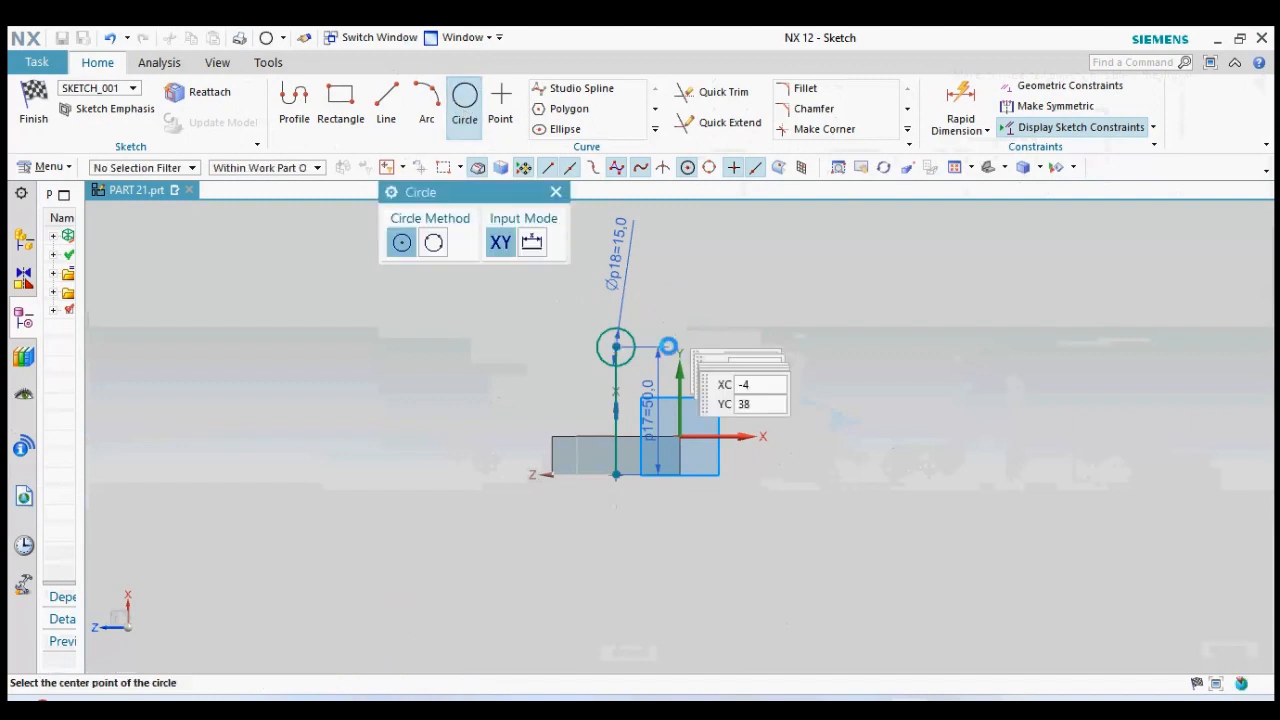
click(615, 345)
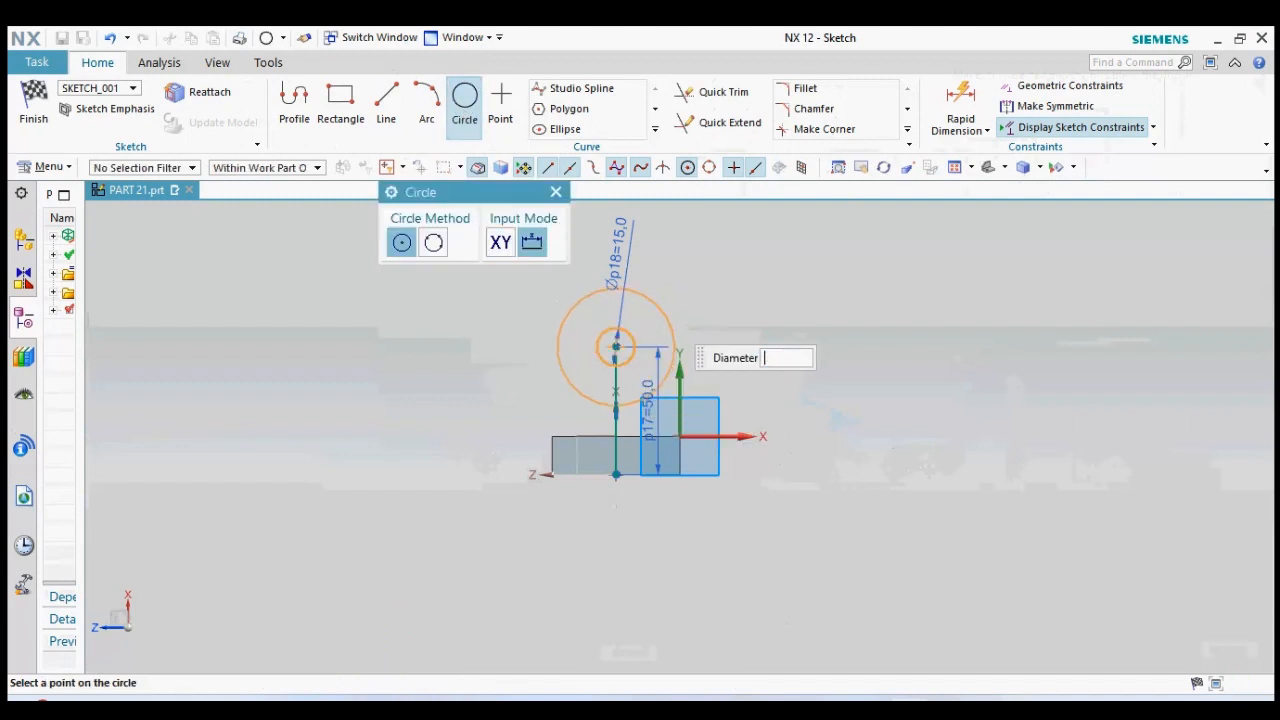
key(Return)
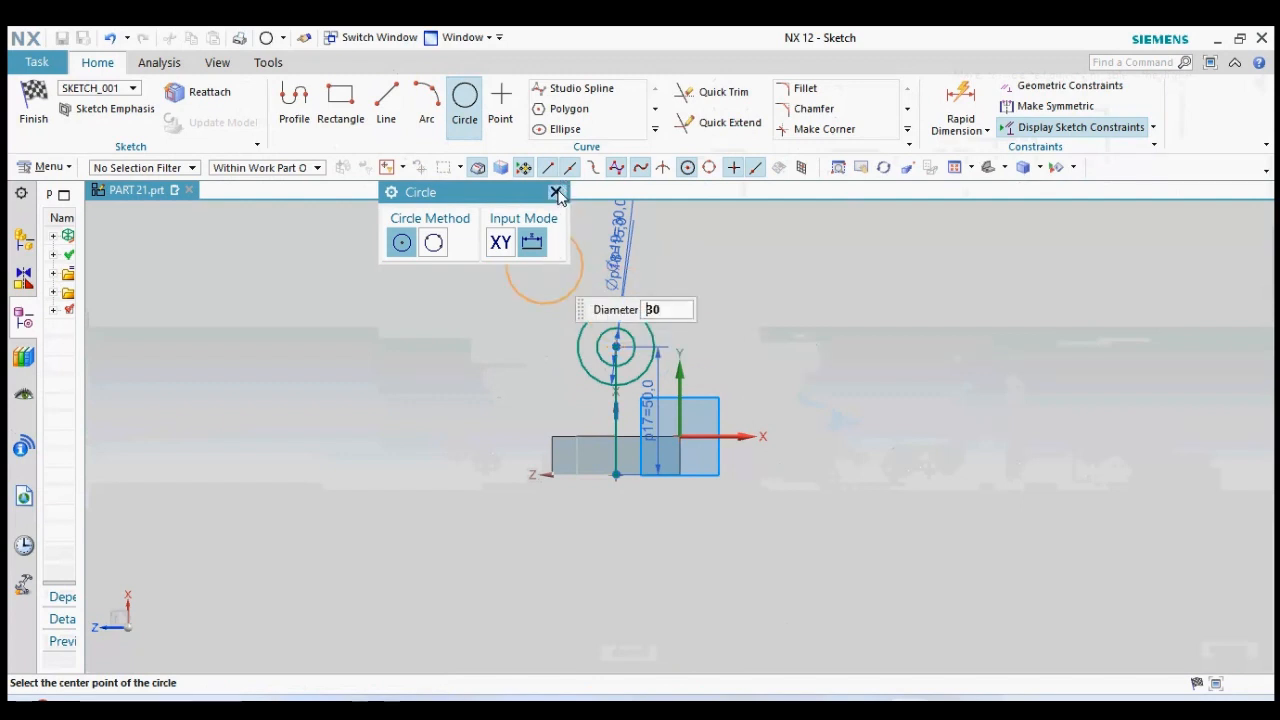
click(557, 193)
Step: Draw two lines tangent to the outer circle's sides, one down to each upper corner of the block face
click(386, 100)
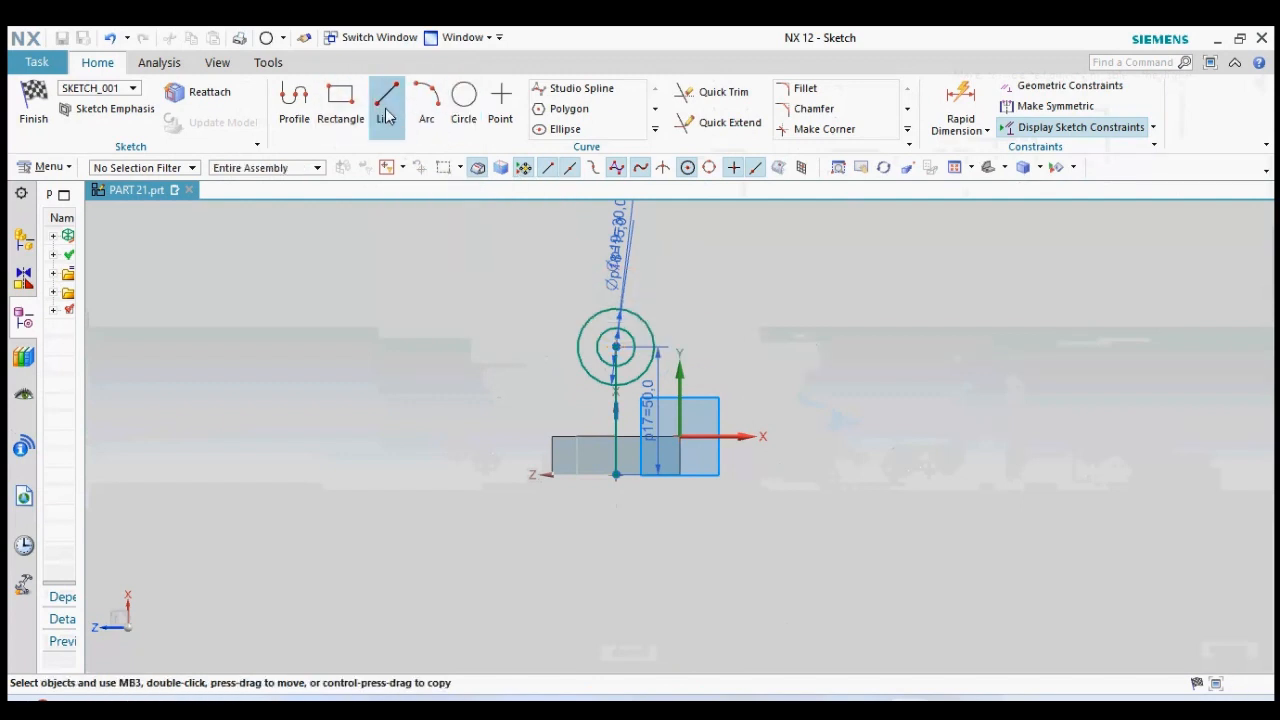
click(573, 339)
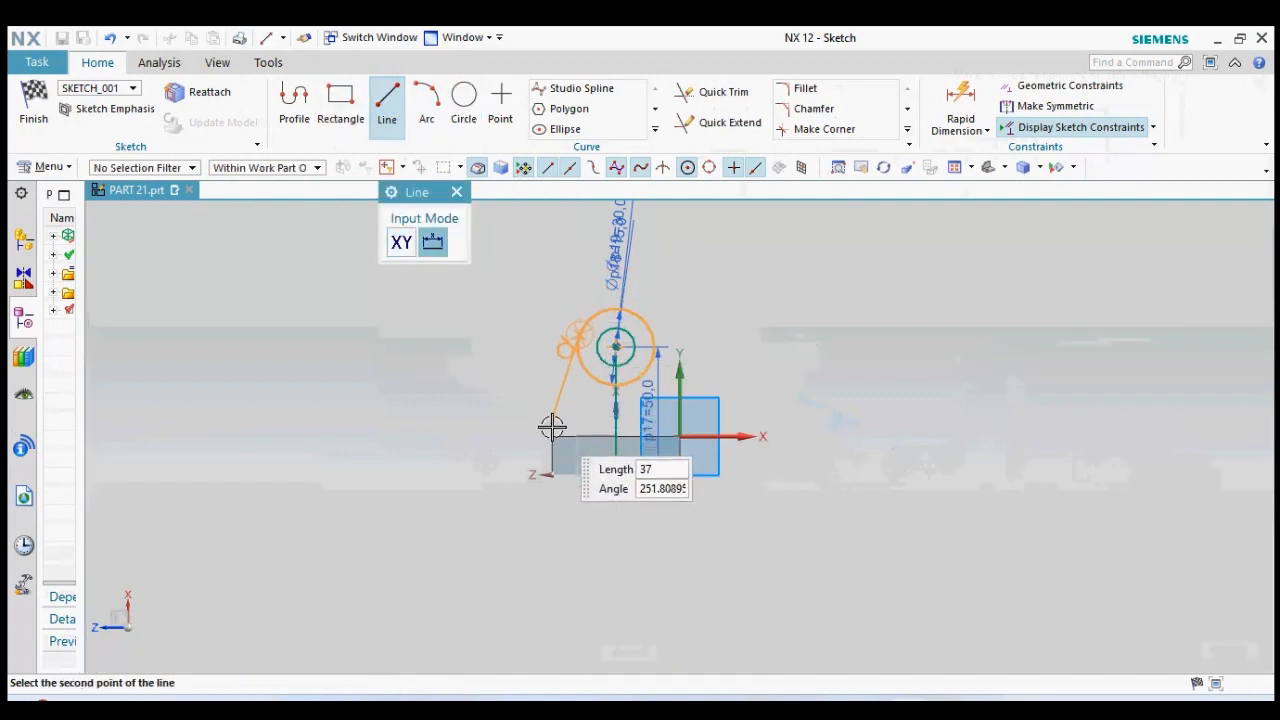
click(585, 432)
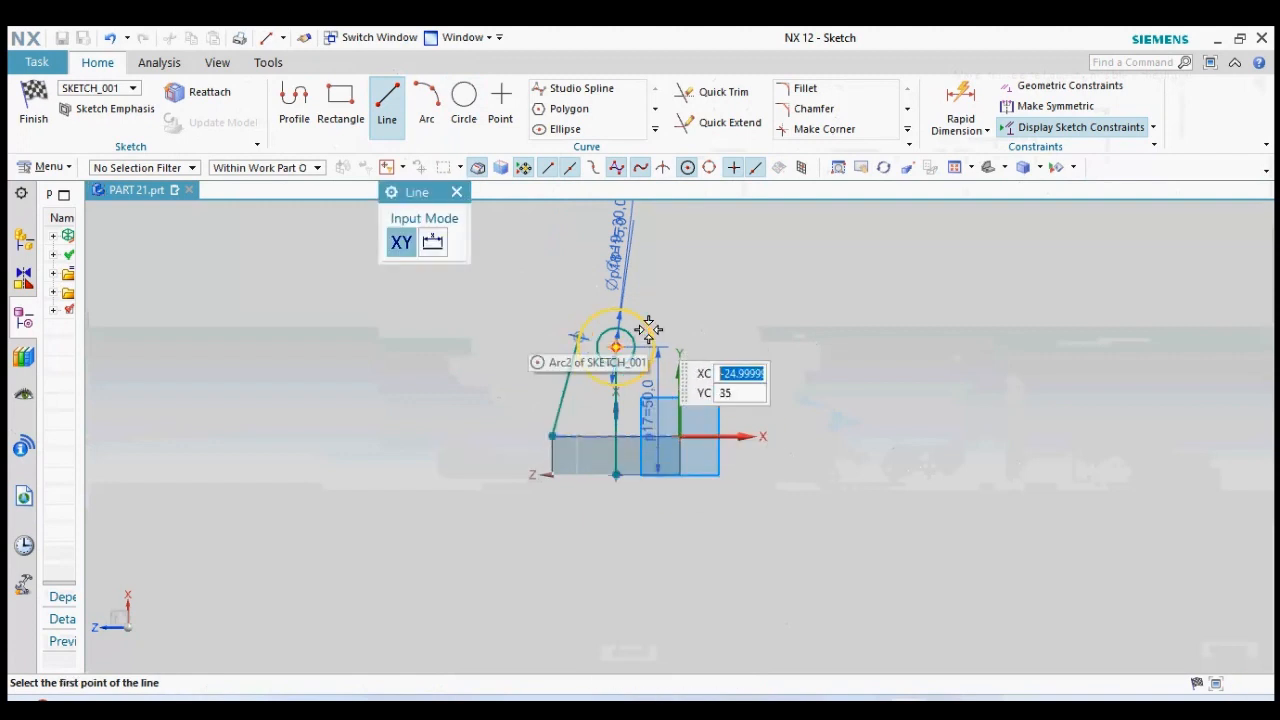
click(650, 330)
text(40.31128)
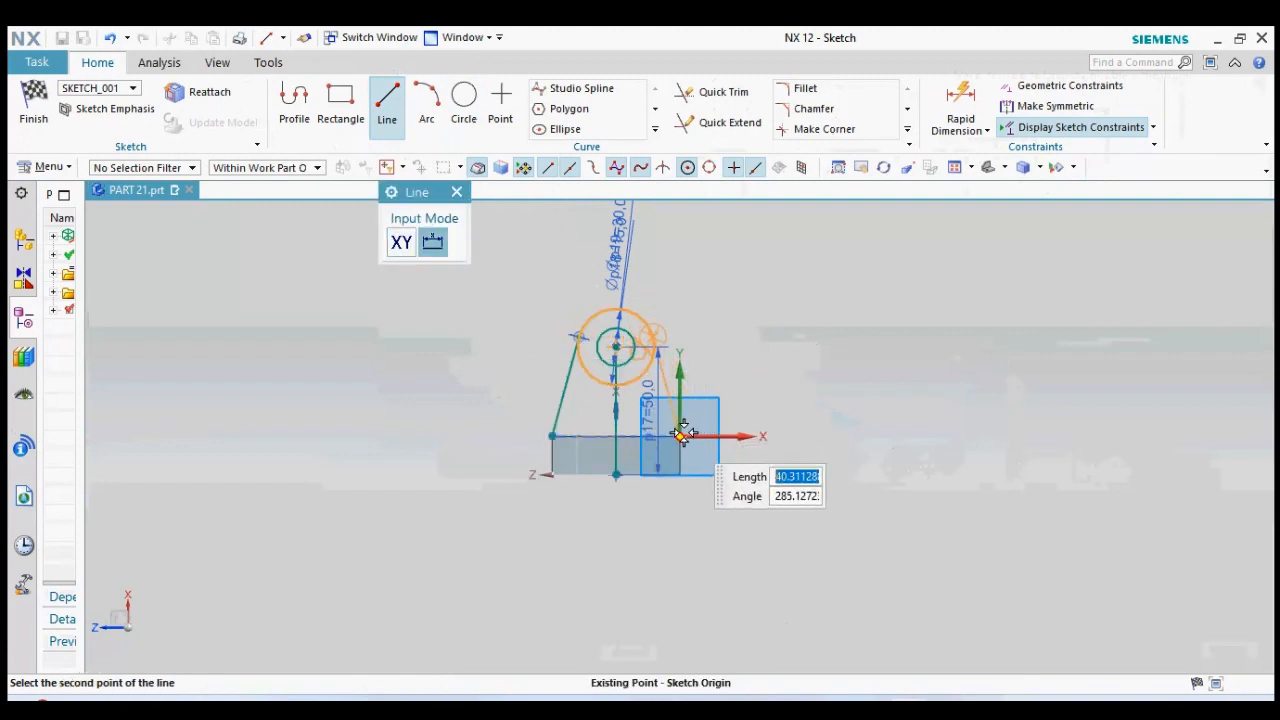
click(680, 436)
click(456, 191)
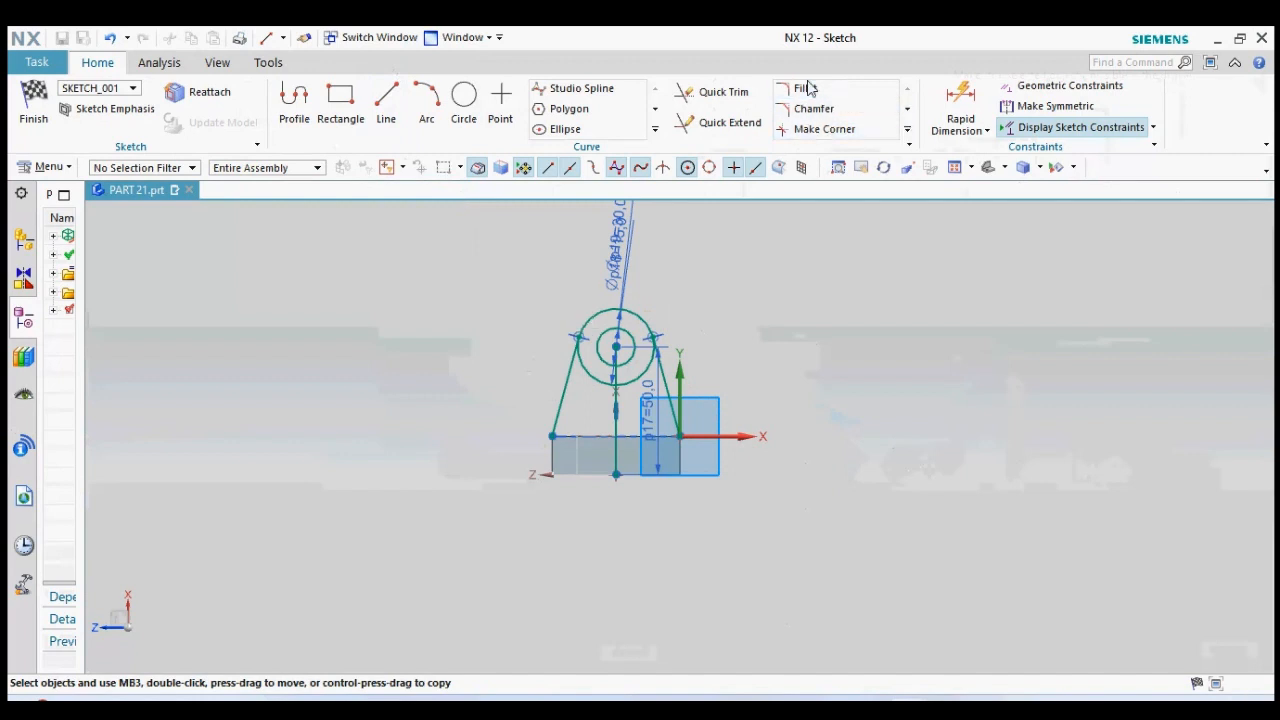
Step: Trim away the lower arc of the outer circle between the two tangent lines with Quick Trim
click(732, 95)
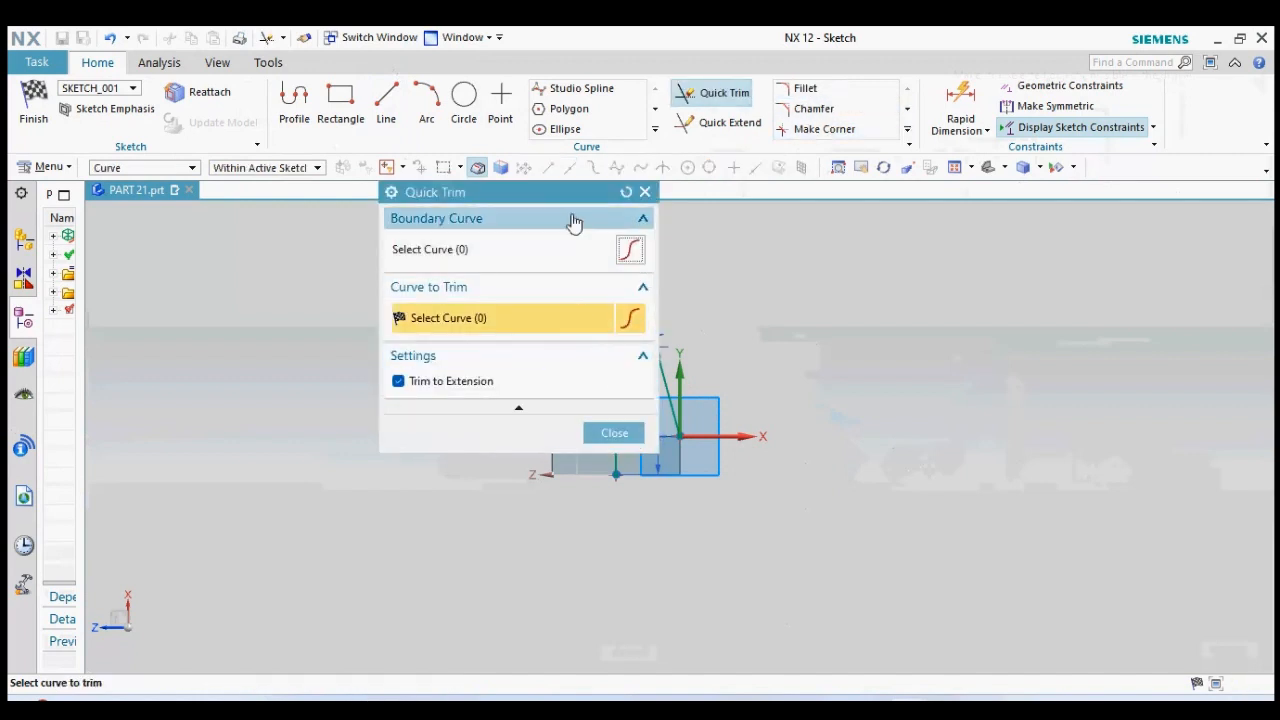
drag(545, 200, 386, 220)
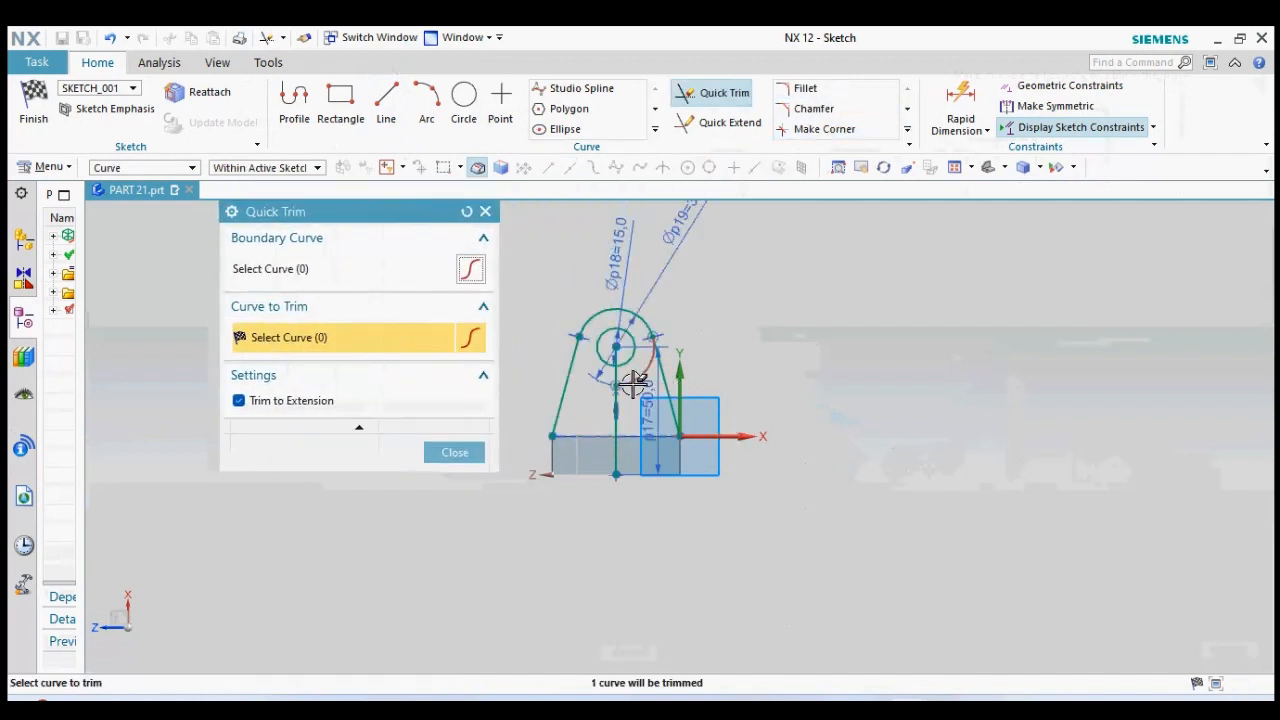
click(600, 385)
click(465, 456)
Step: Finish the sketch and extrude only its 15 mm circle by 15 mm as a cylinder
mouse_move(709, 394)
middle_down()
mouse_move(803, 374)
mouse_move(743, 387)
middle_up()
click(32, 118)
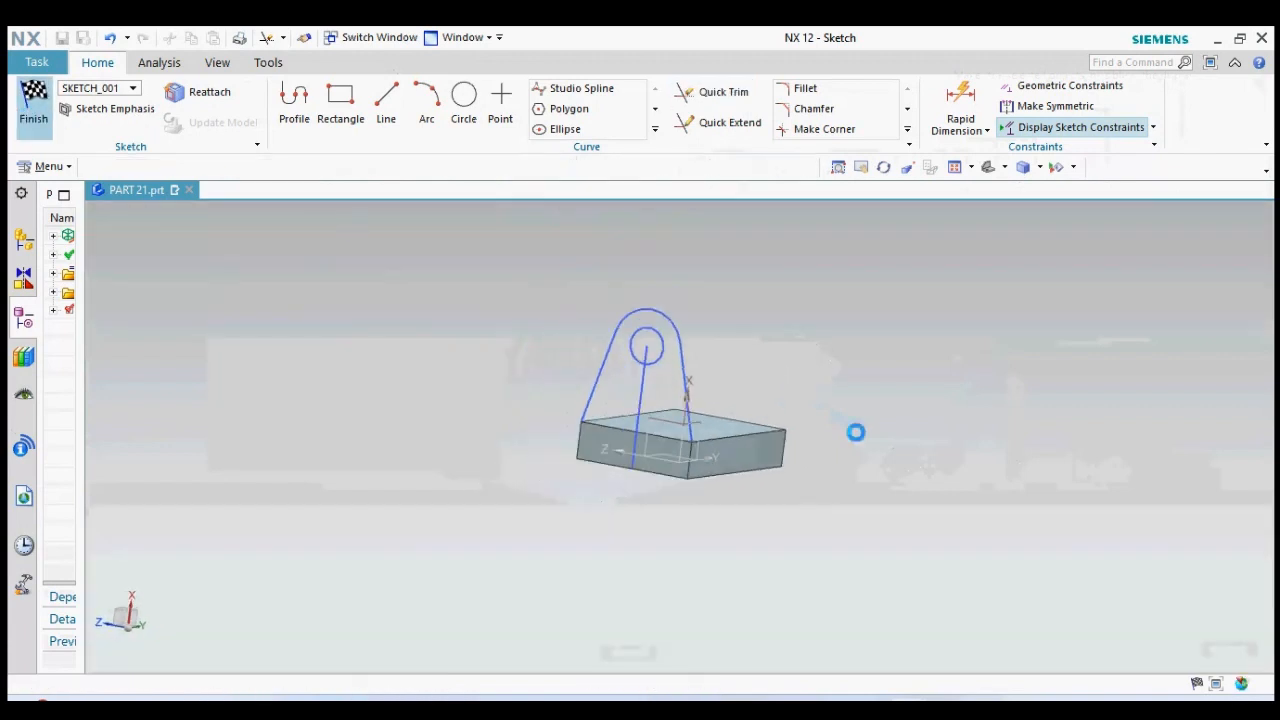
middle_click(923, 451)
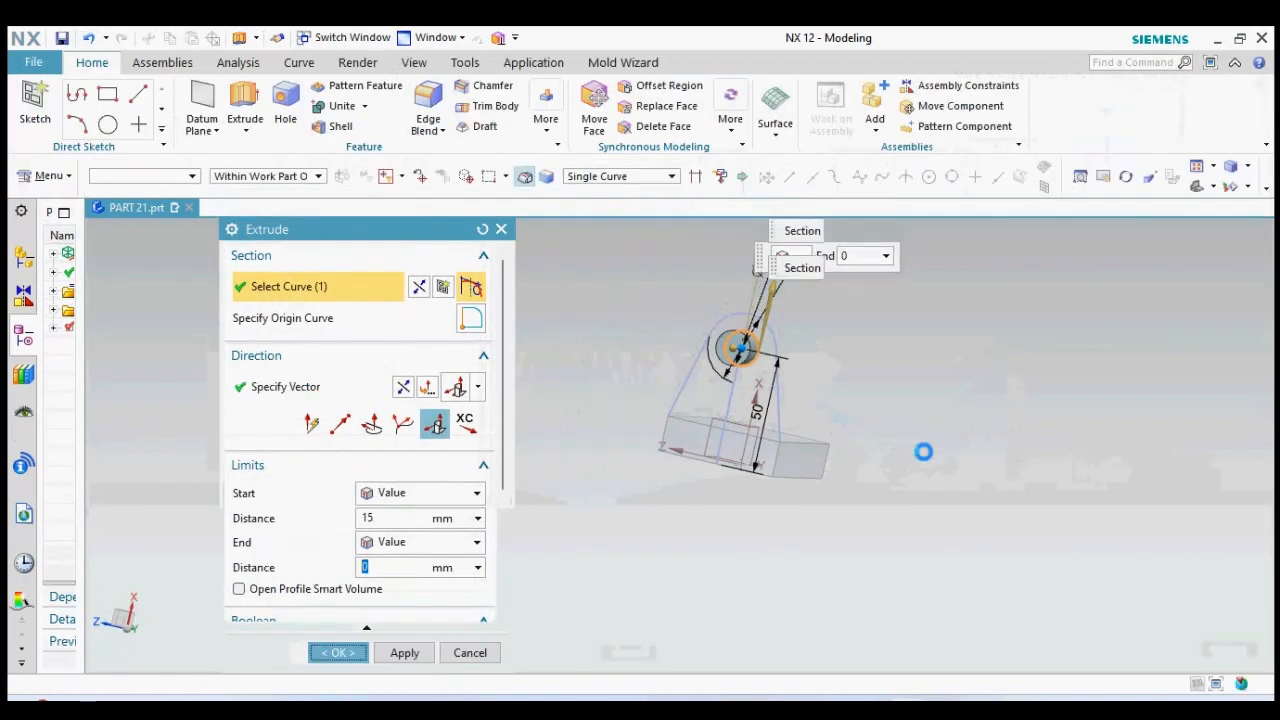
right_click(752, 342)
click(605, 498)
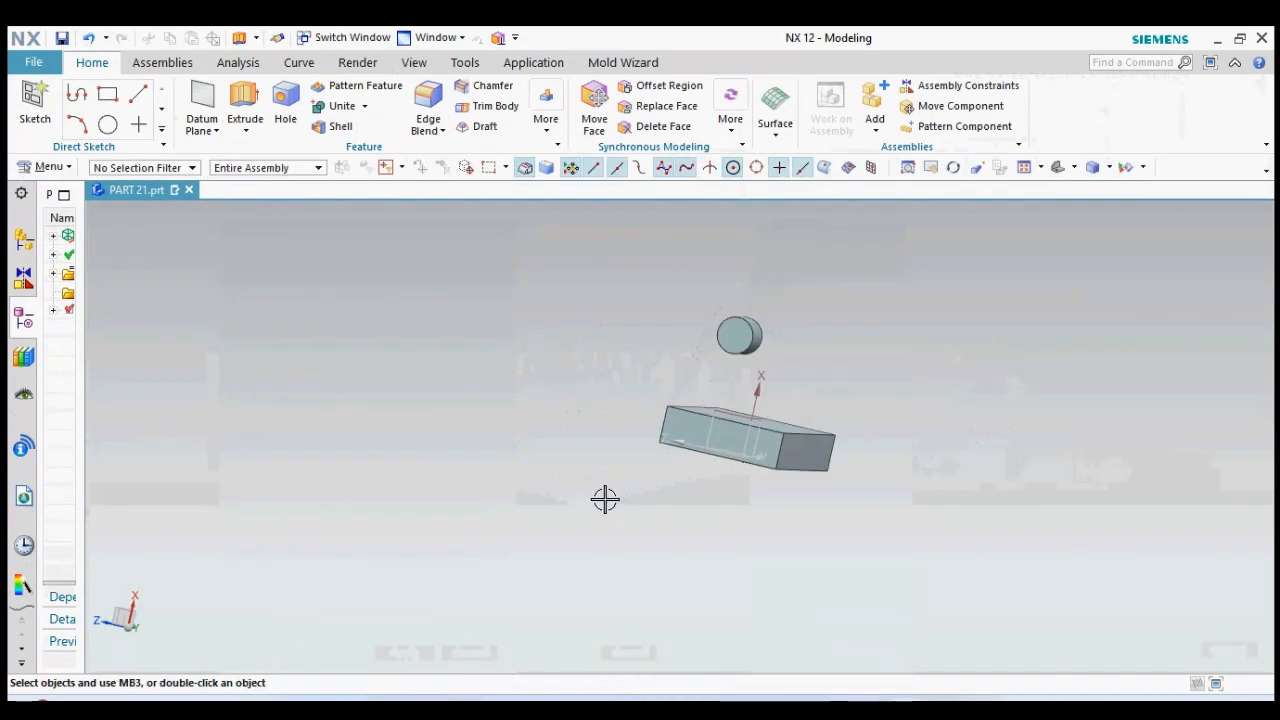
Step: Start a new Extrude with a section sketch on the block's end face beneath the cylinder
click(245, 131)
click(257, 150)
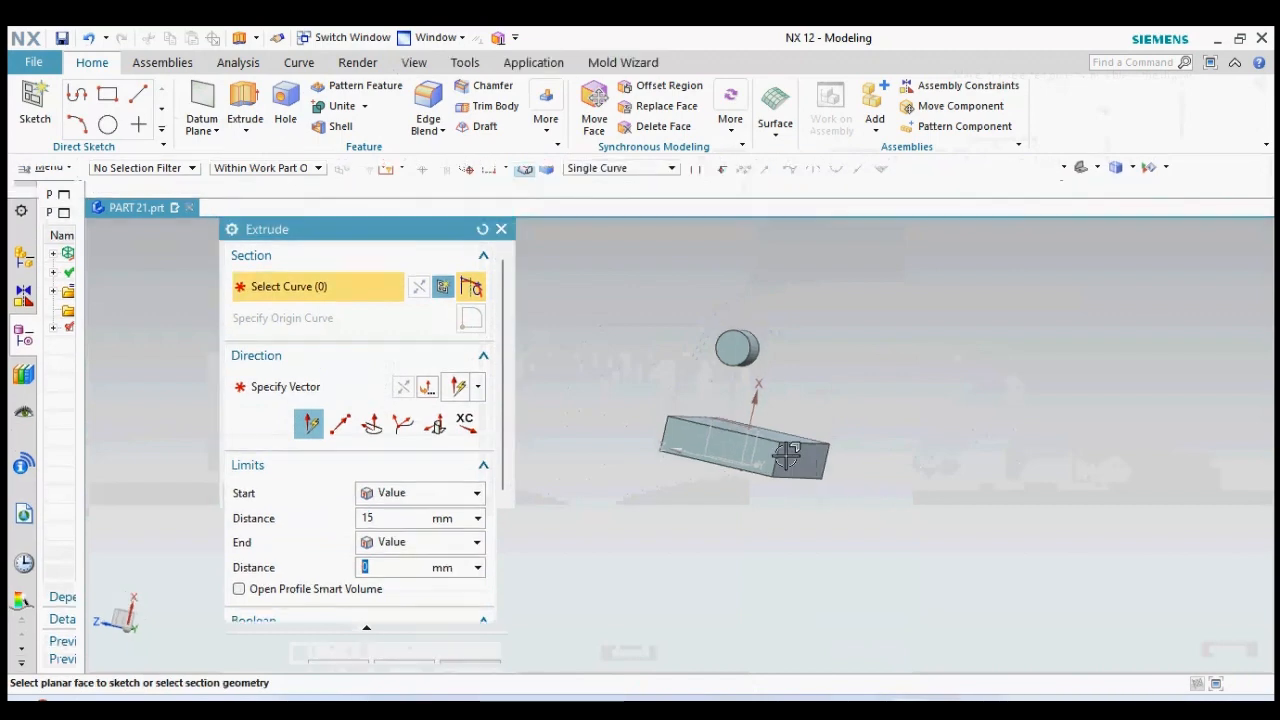
click(768, 458)
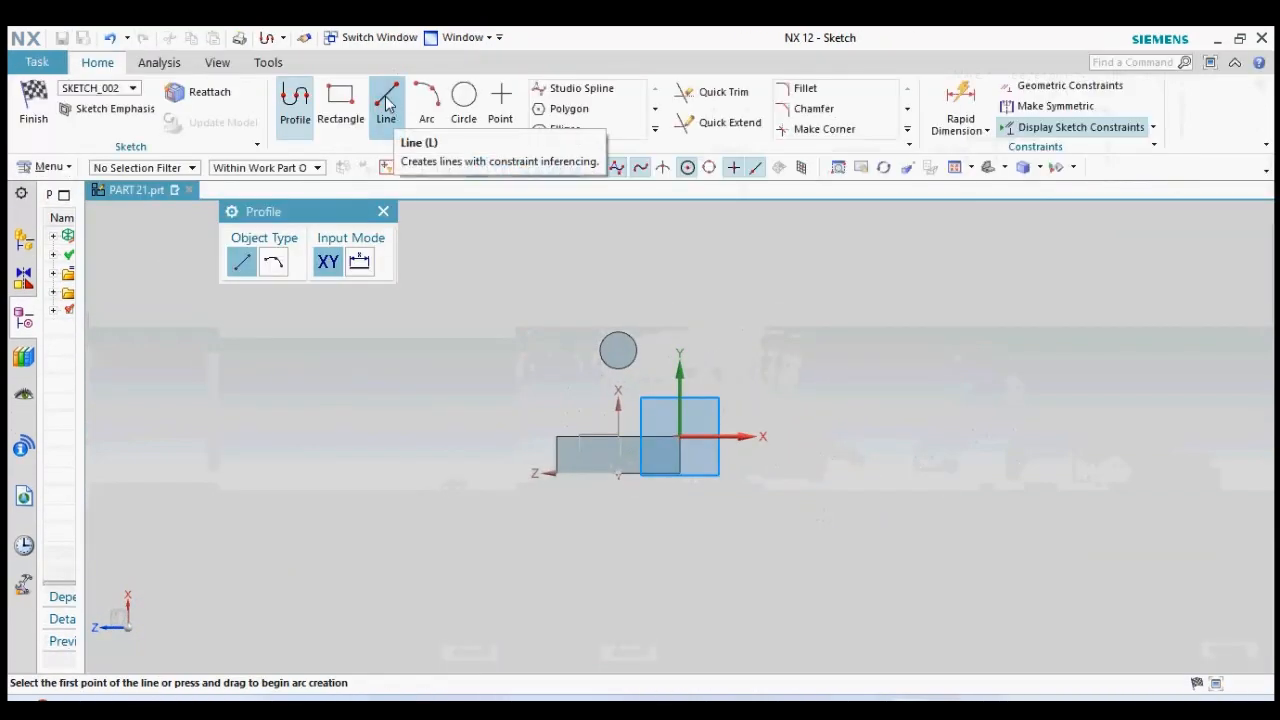
Step: Draw a 30 mm diameter circle centred on the cylinder's circular edge
click(464, 100)
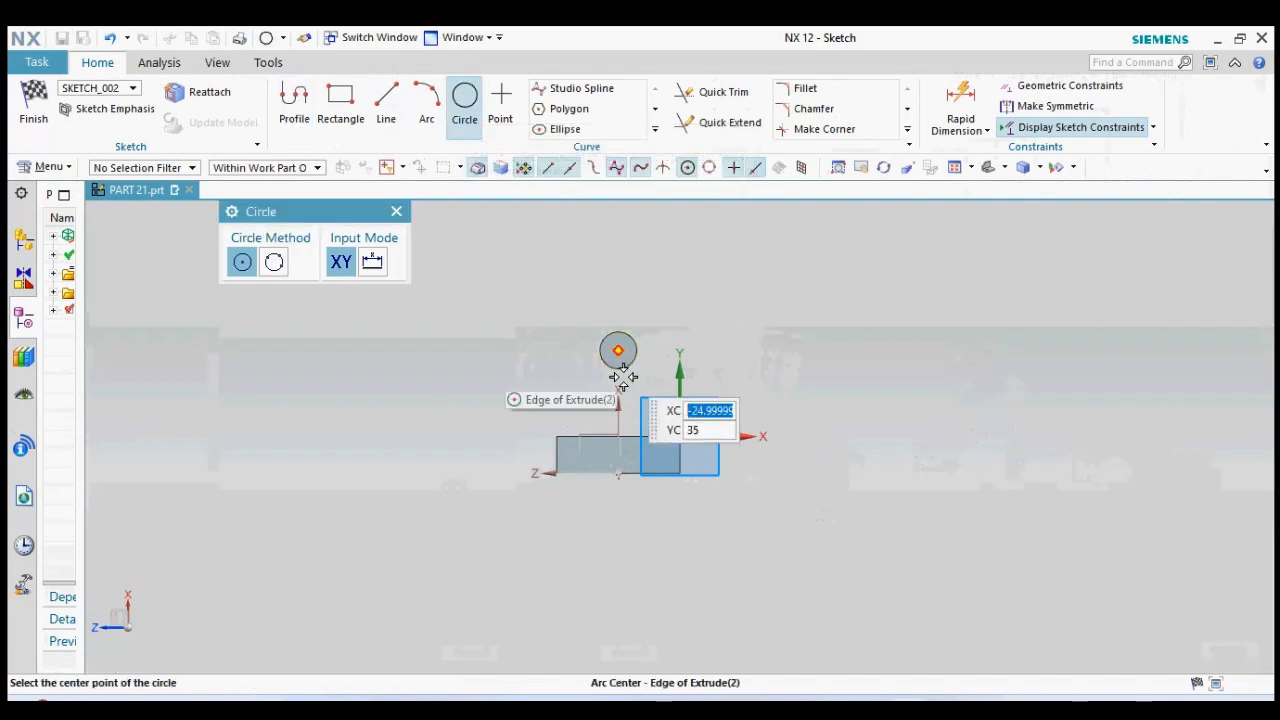
click(396, 211)
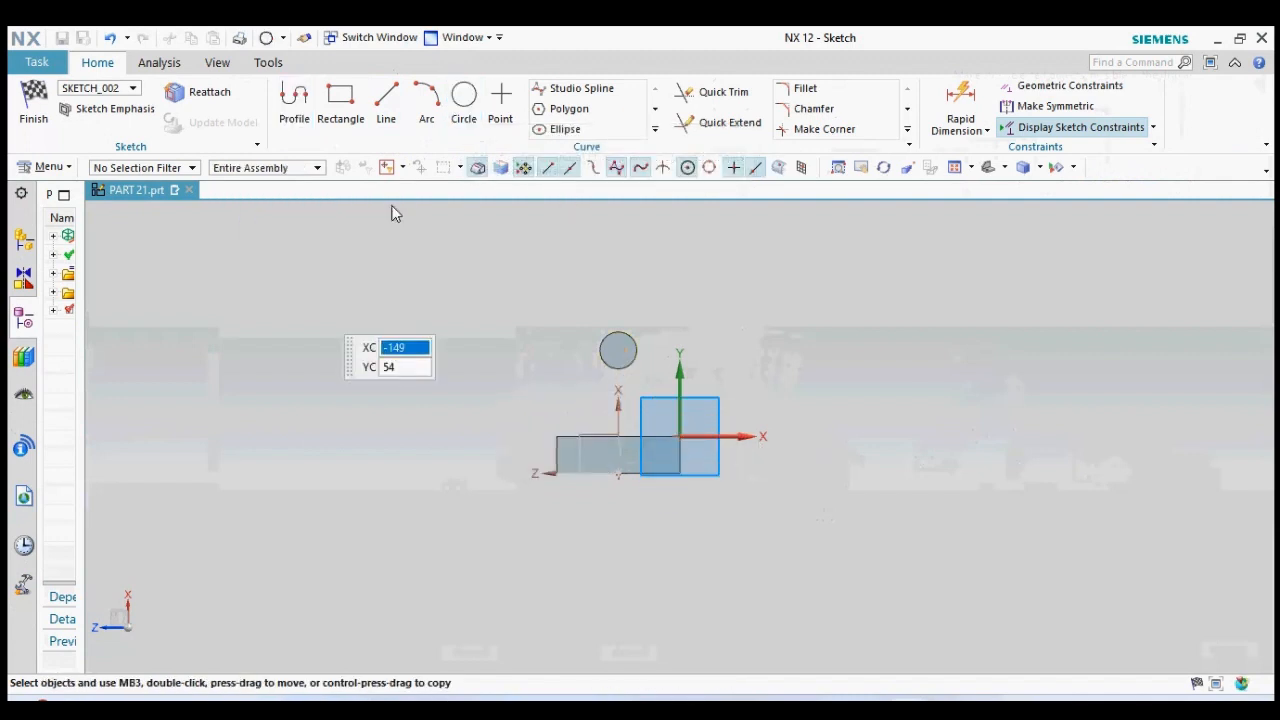
click(464, 108)
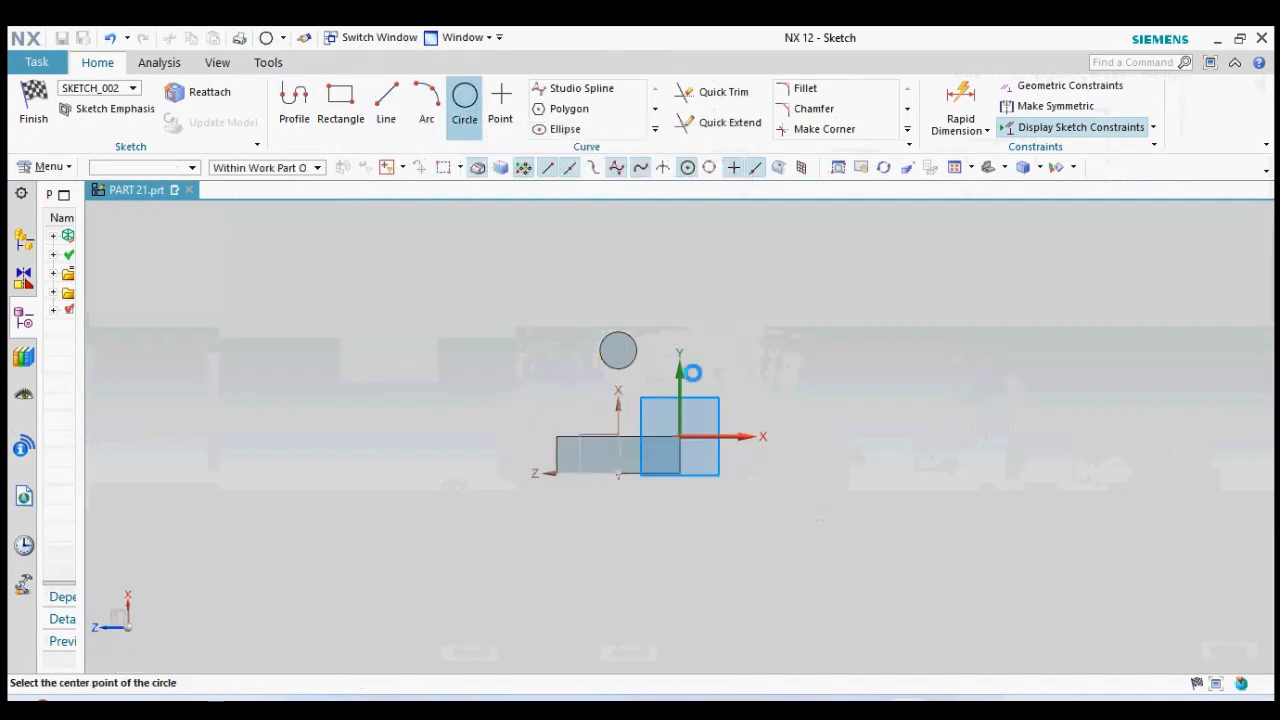
click(618, 349)
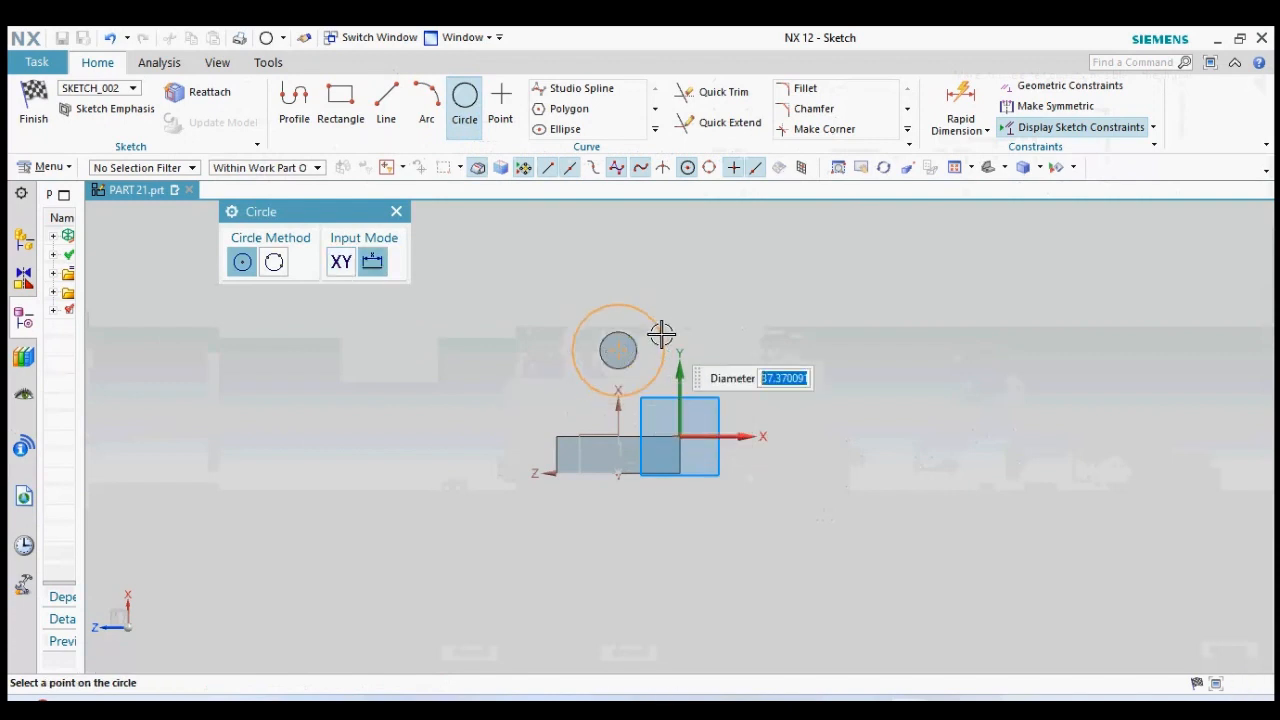
text(30)
key(Return)
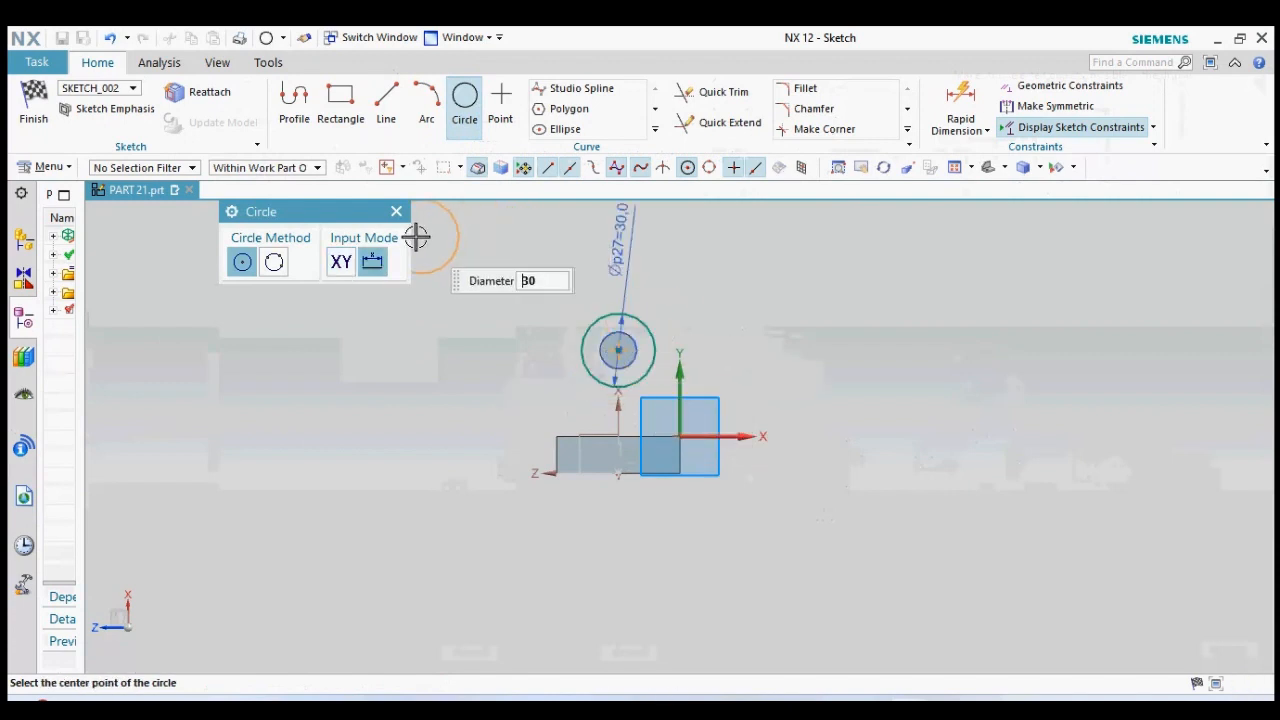
click(396, 211)
Step: Draw a line tangent to each side of the 30 mm circle down to the block face's upper corners
click(386, 108)
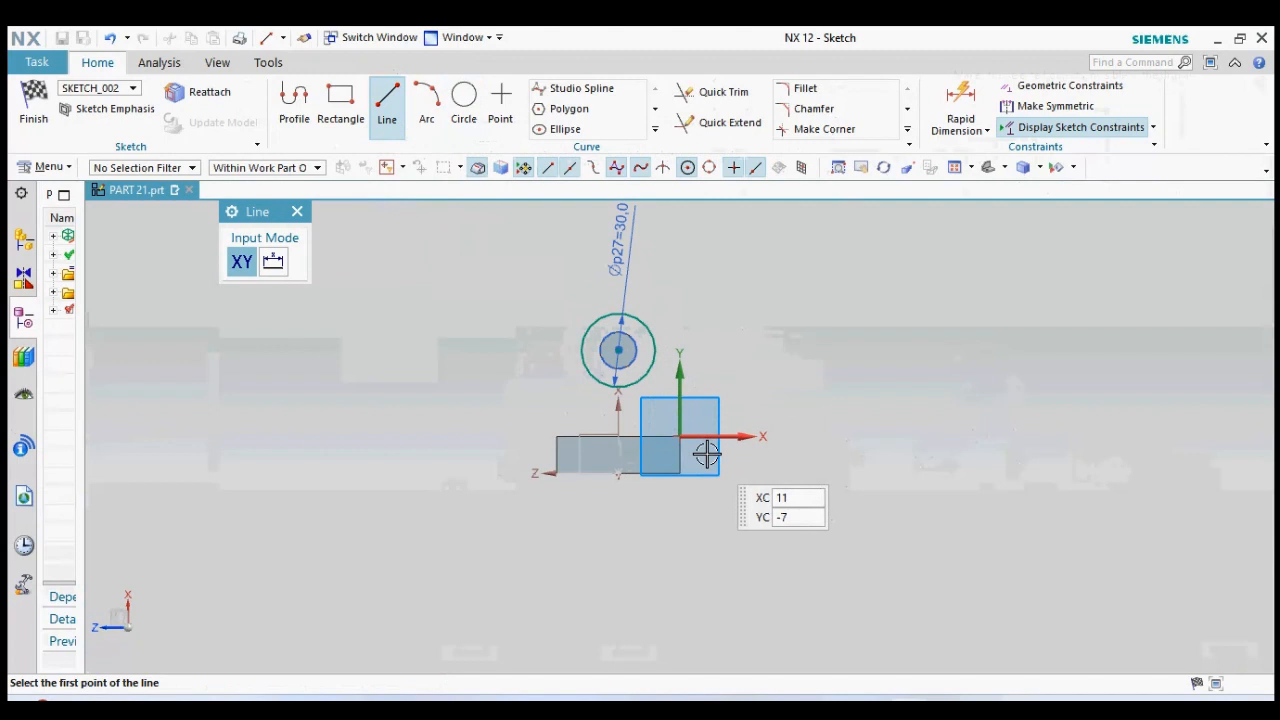
click(576, 347)
click(556, 434)
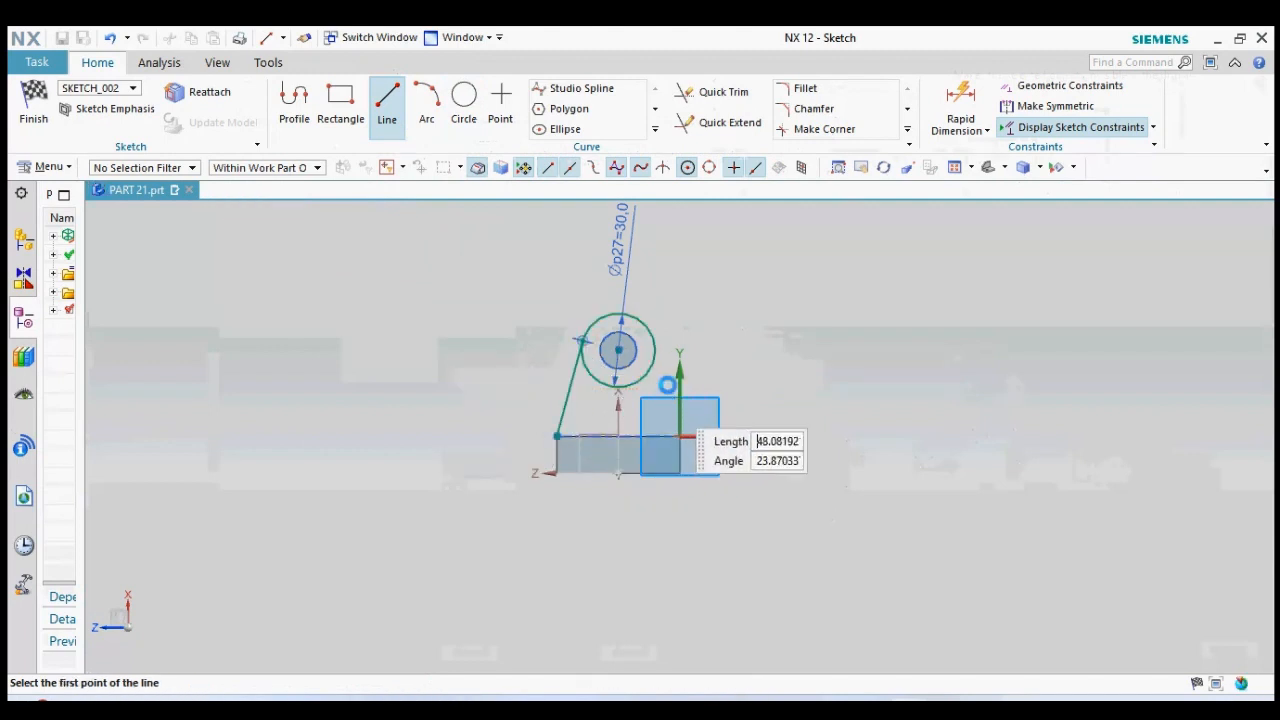
click(654, 341)
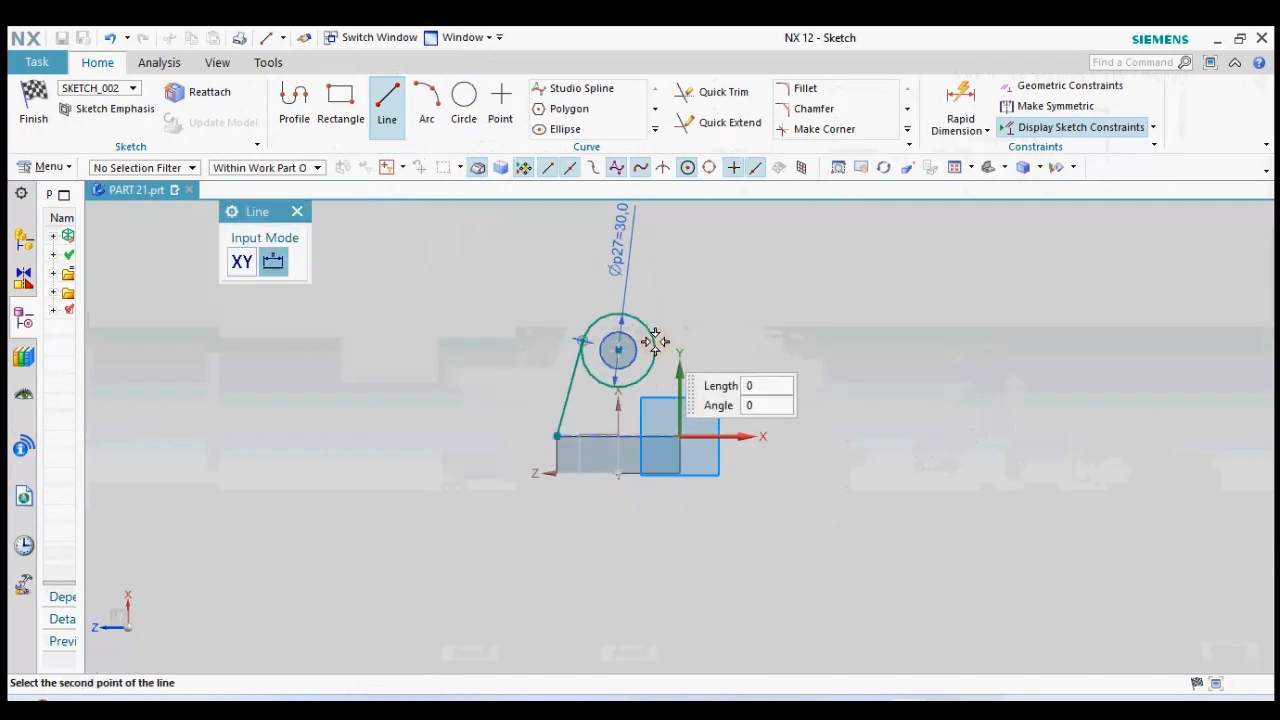
click(680, 435)
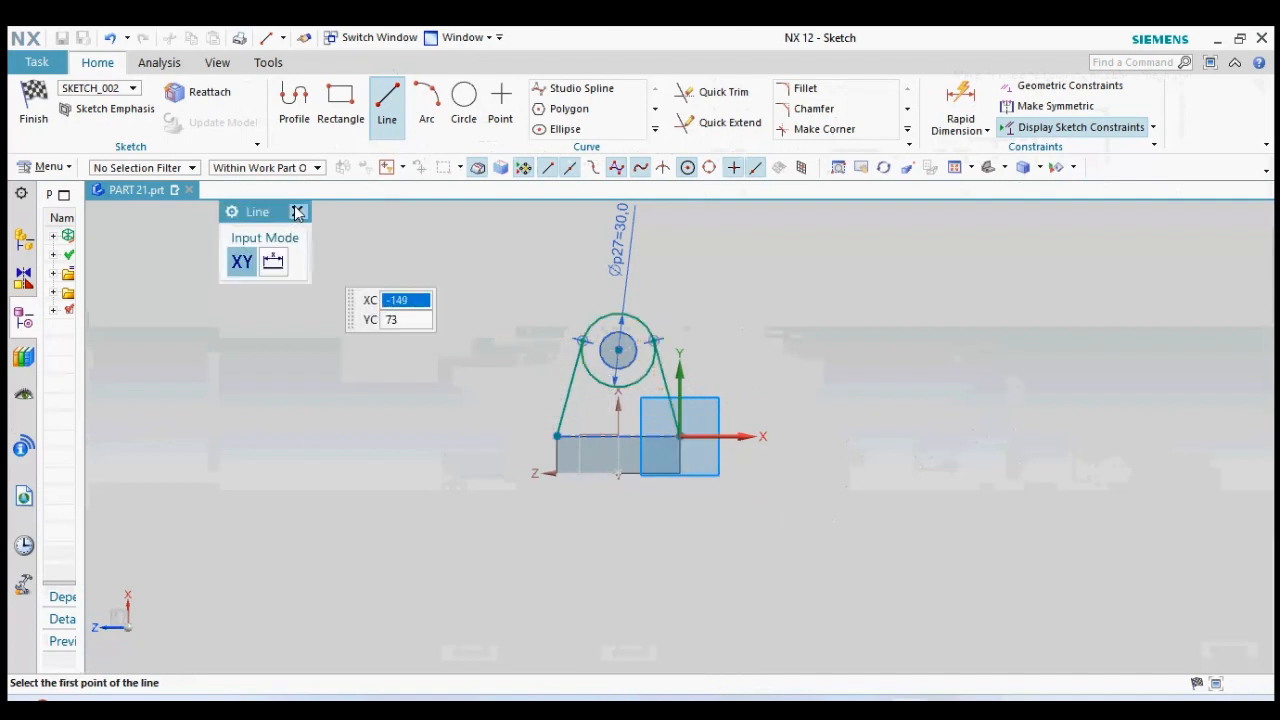
click(297, 212)
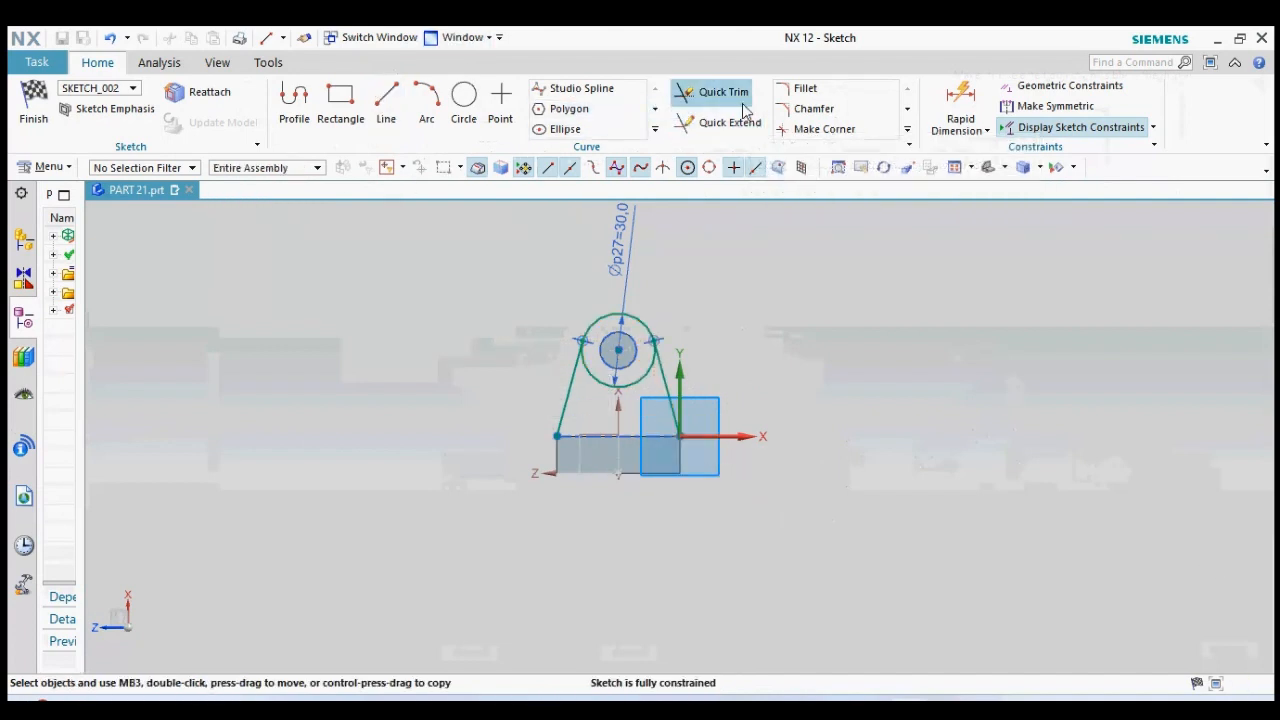
Step: Trim the 30 mm circle's lower arc between the two tangent lines with Quick Trim
click(712, 92)
click(621, 386)
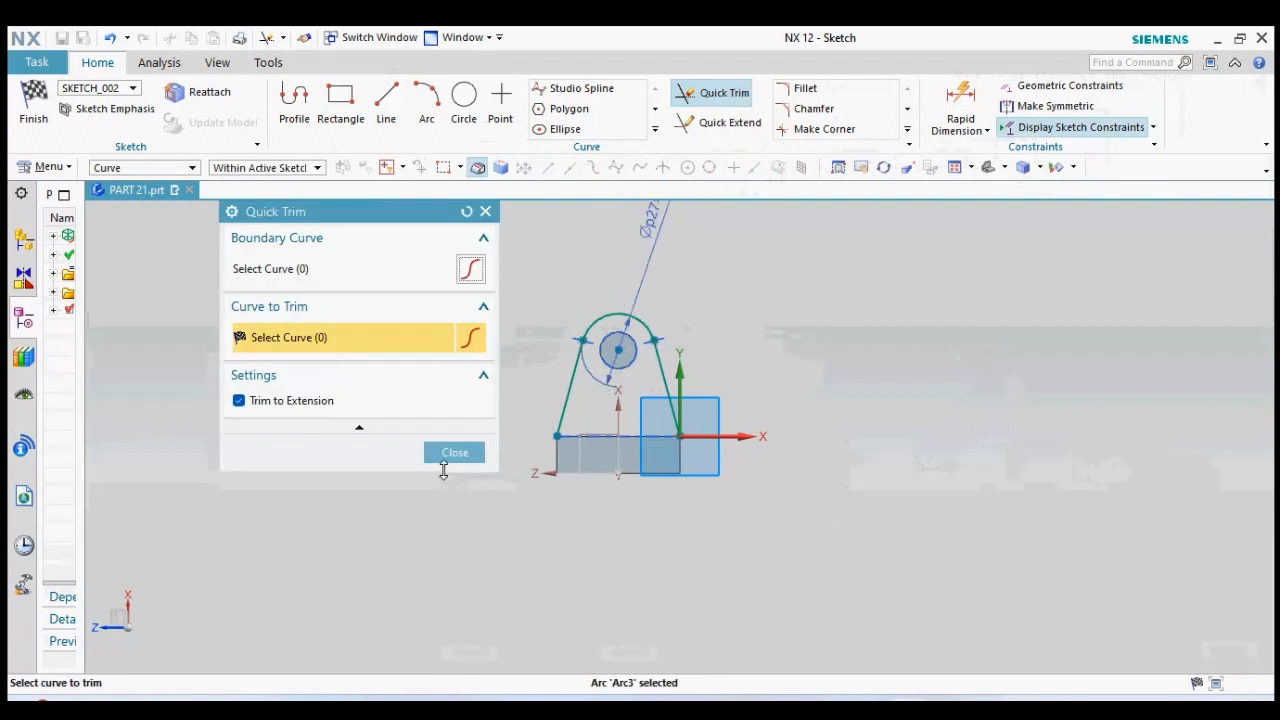
click(455, 452)
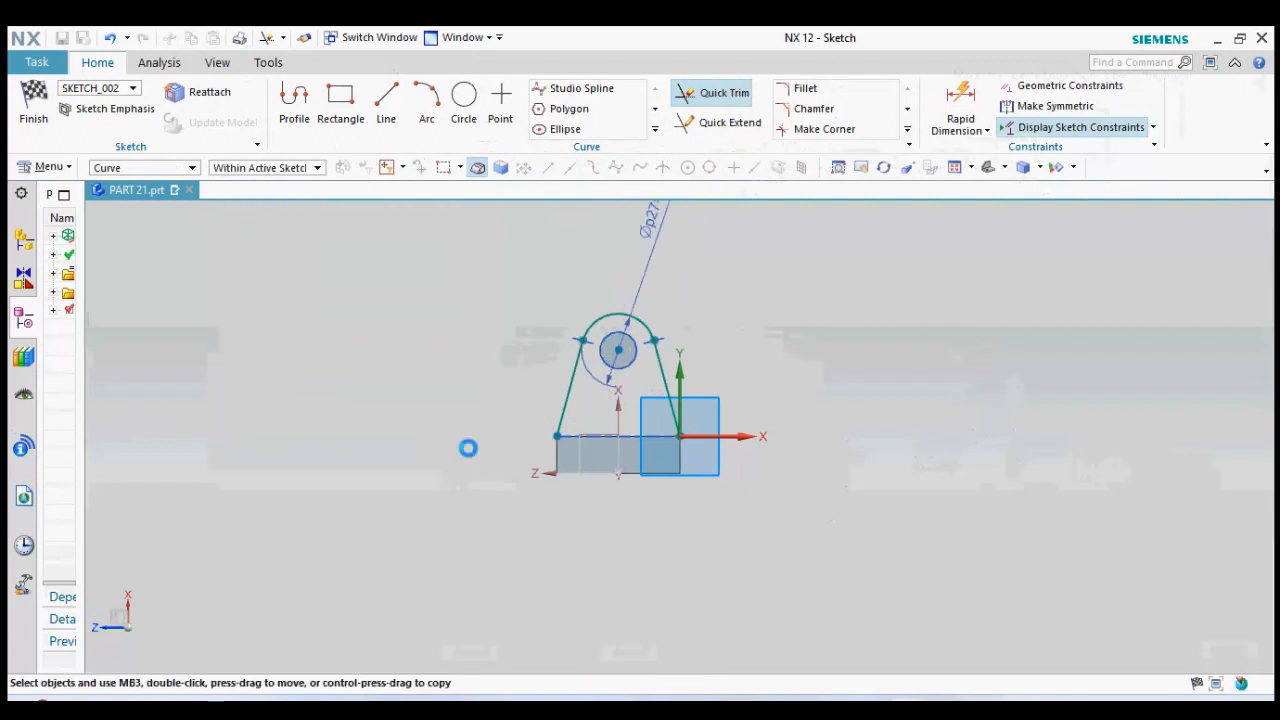
Step: Finish the sketch and extrude the lug profile, closed by the block's top edge, 12 mm in the reversed direction over the block
middle_drag(731, 349, 689, 371)
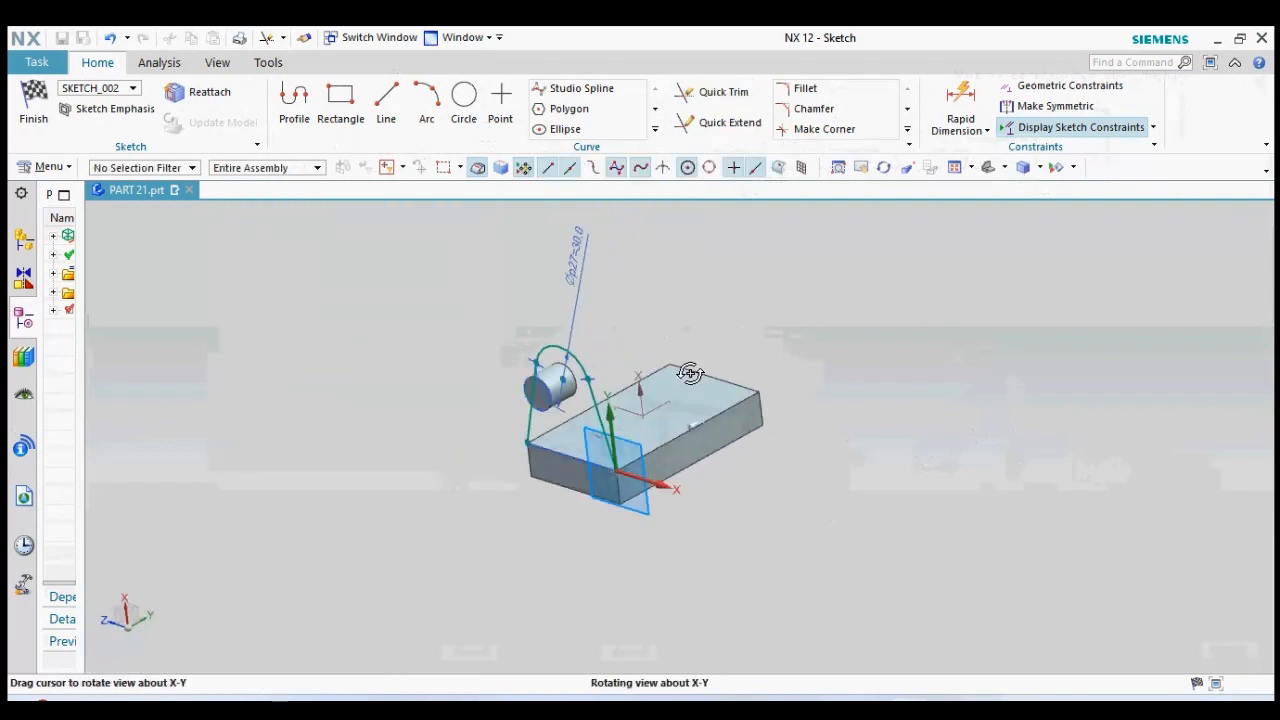
click(32, 118)
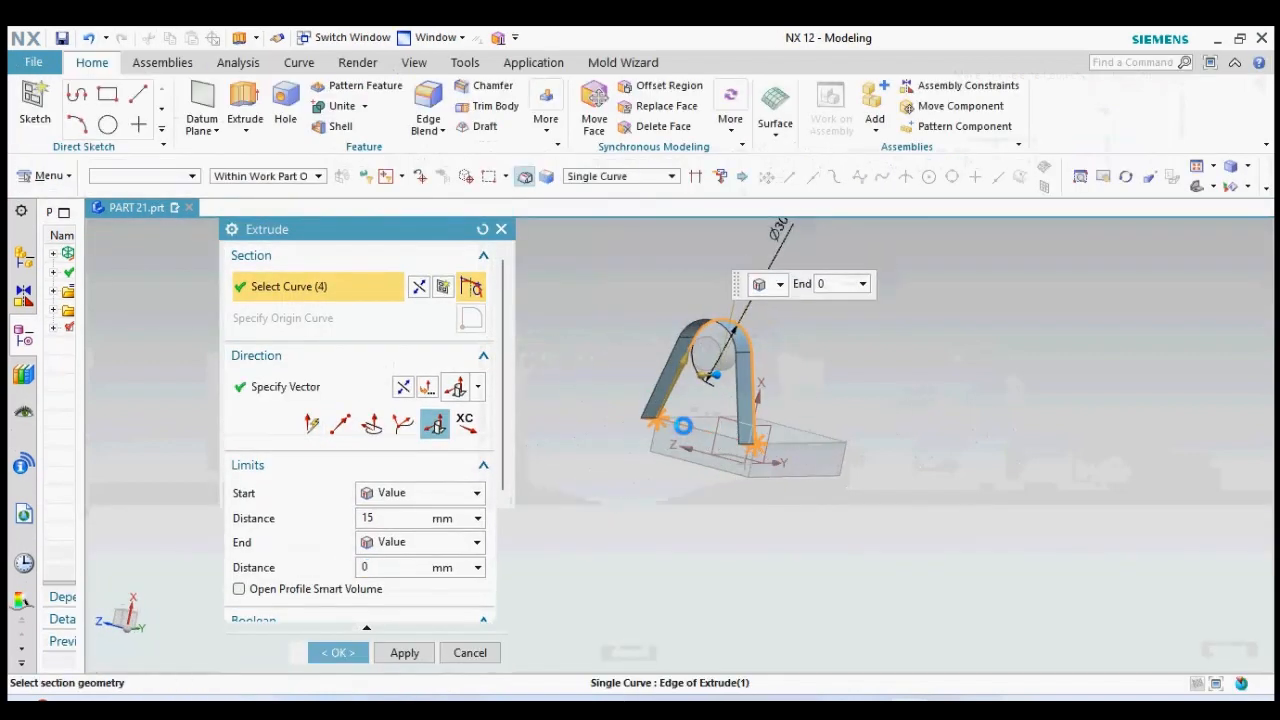
middle_drag(791, 420, 740, 400)
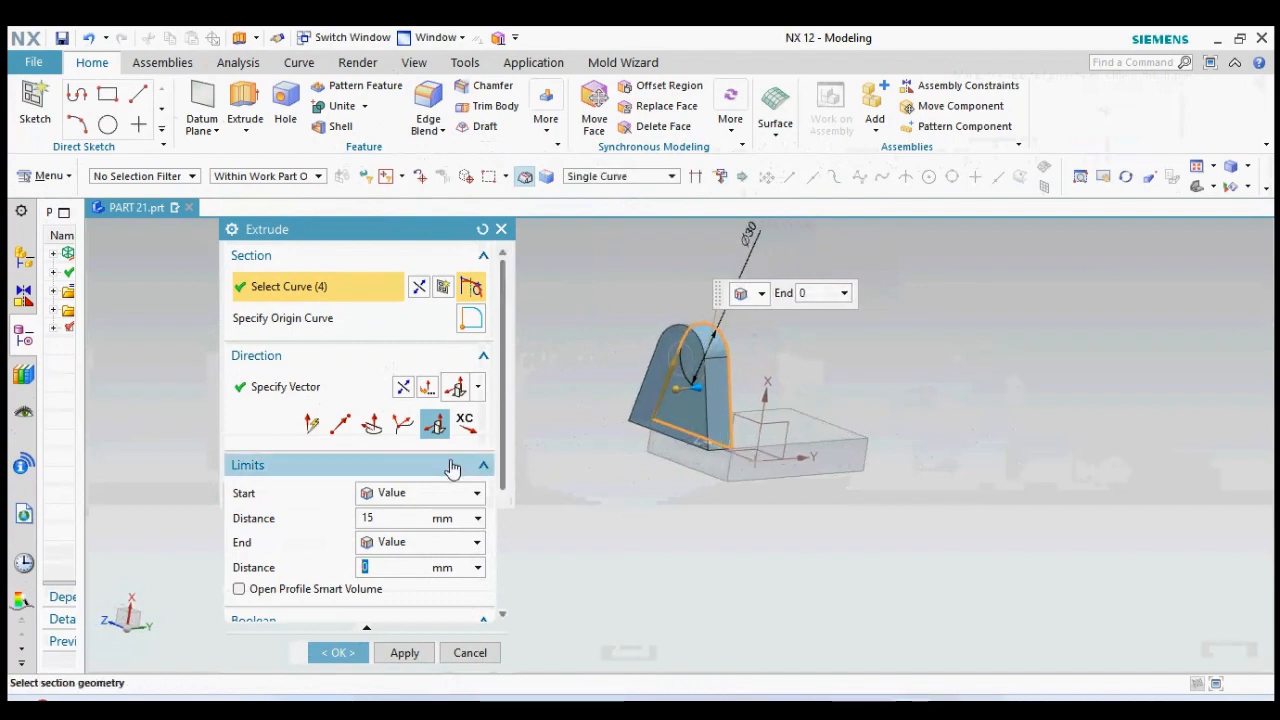
click(402, 389)
click(387, 518)
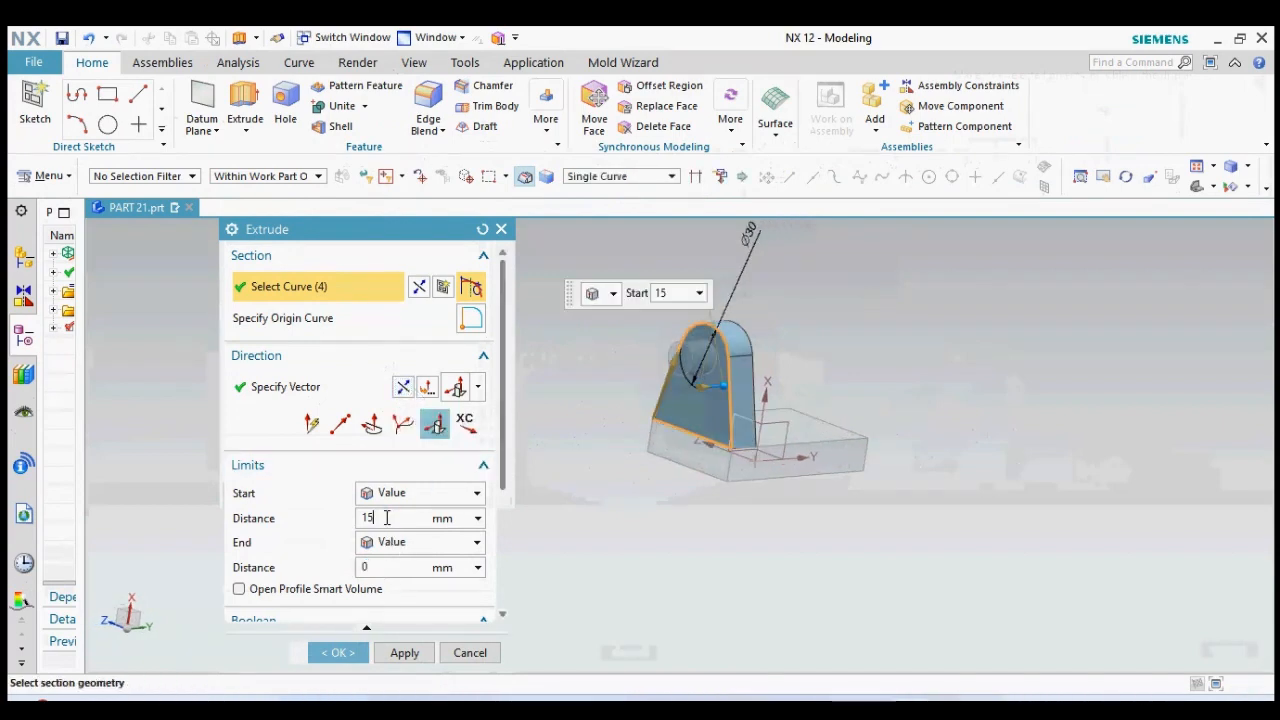
double_click(387, 518)
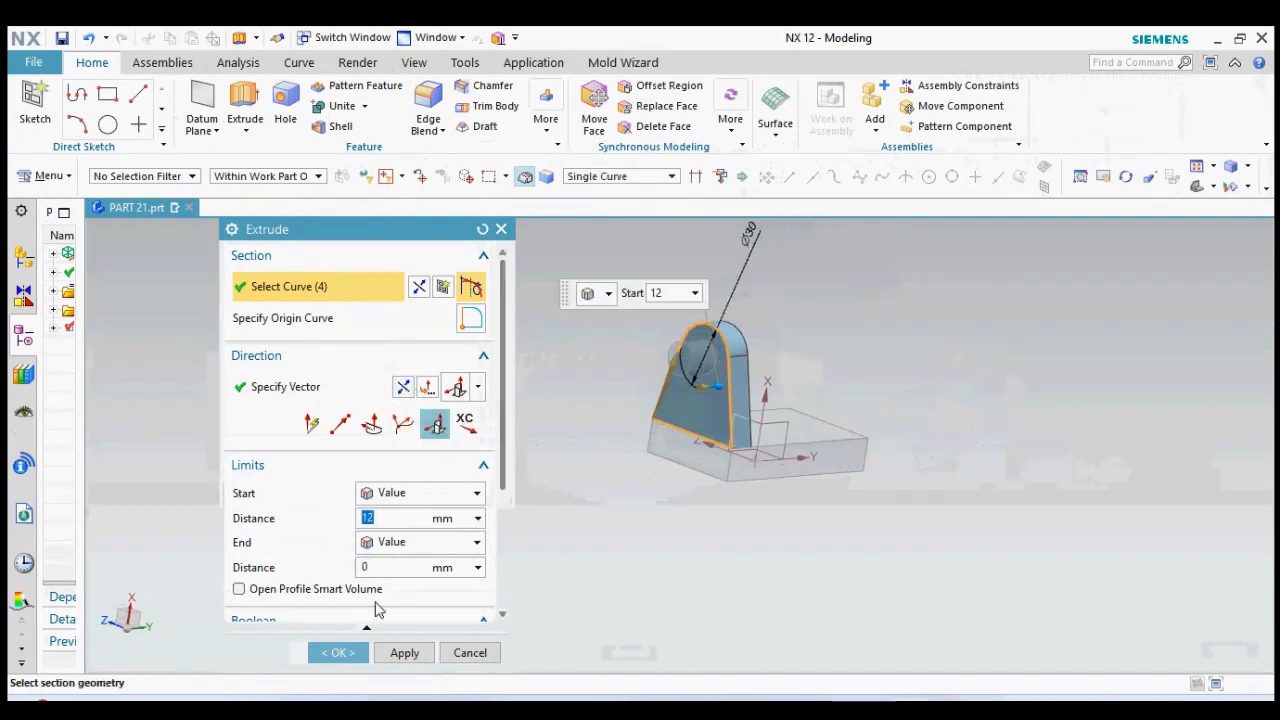
click(340, 653)
Step: In wireframe display, use Offset Region to extend the cylinder's inner end face 22 mm through the lug
middle_drag(806, 431, 757, 394)
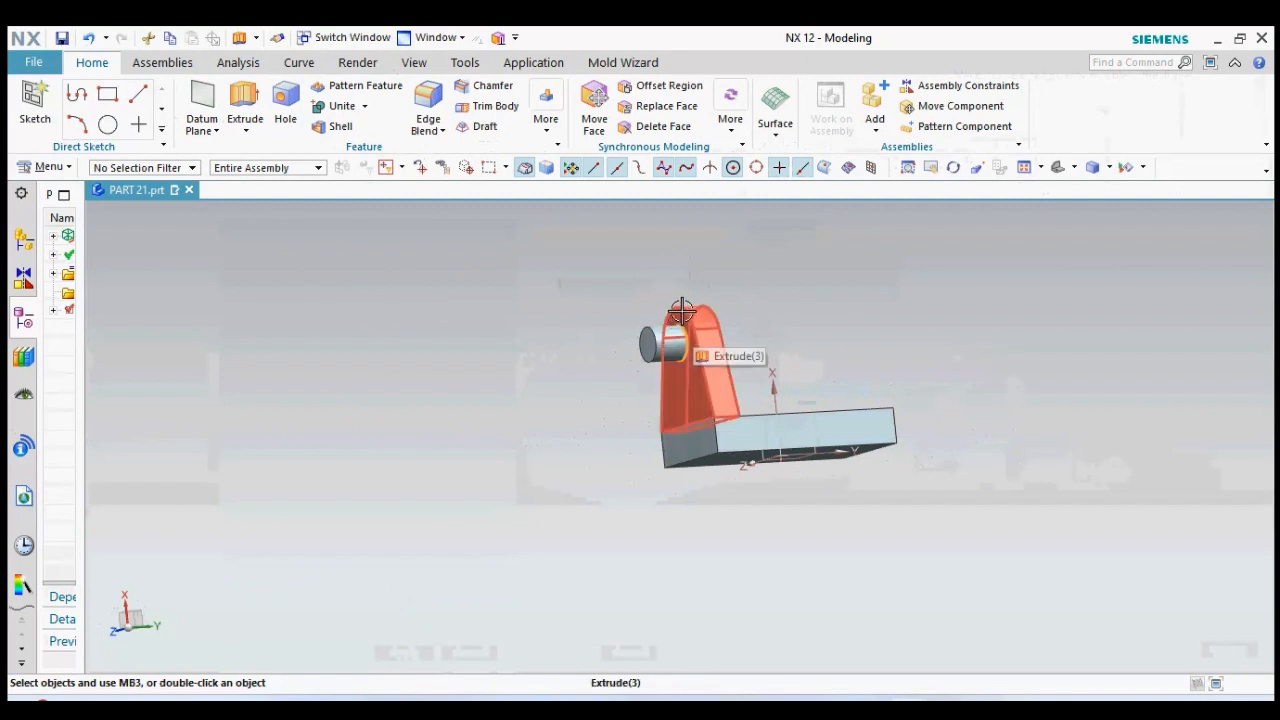
click(683, 313)
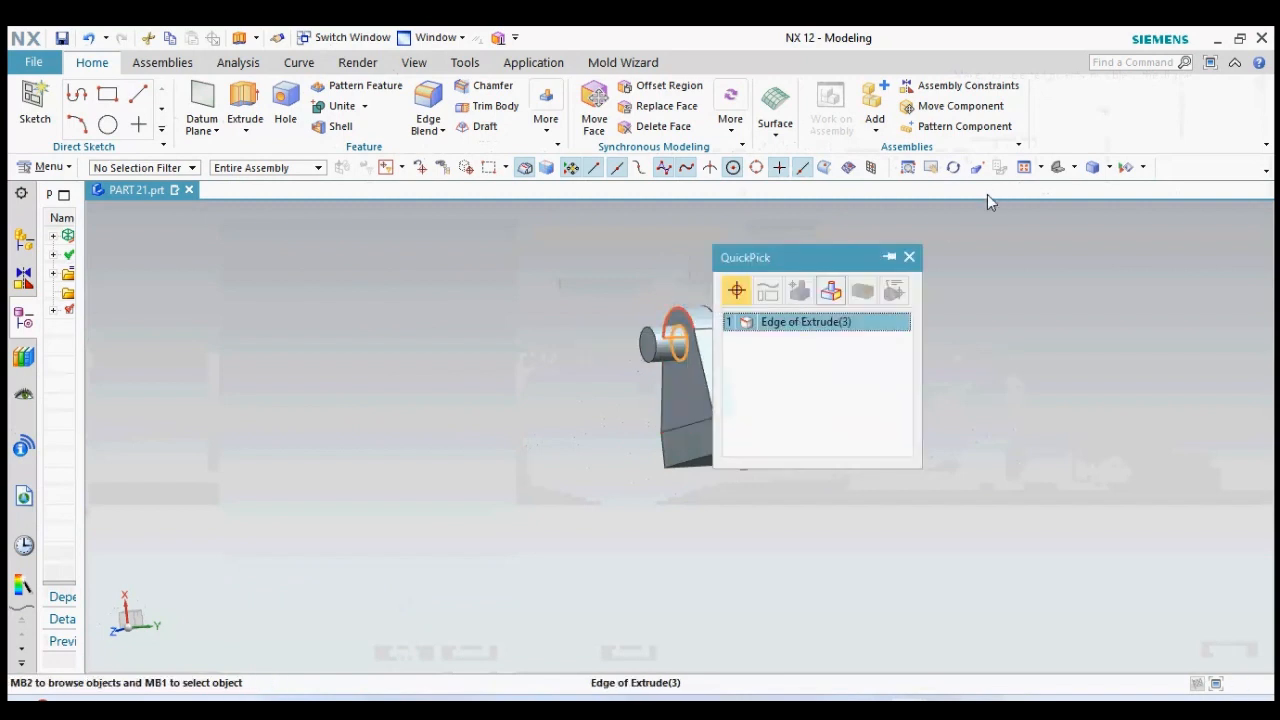
middle_drag(937, 299, 911, 306)
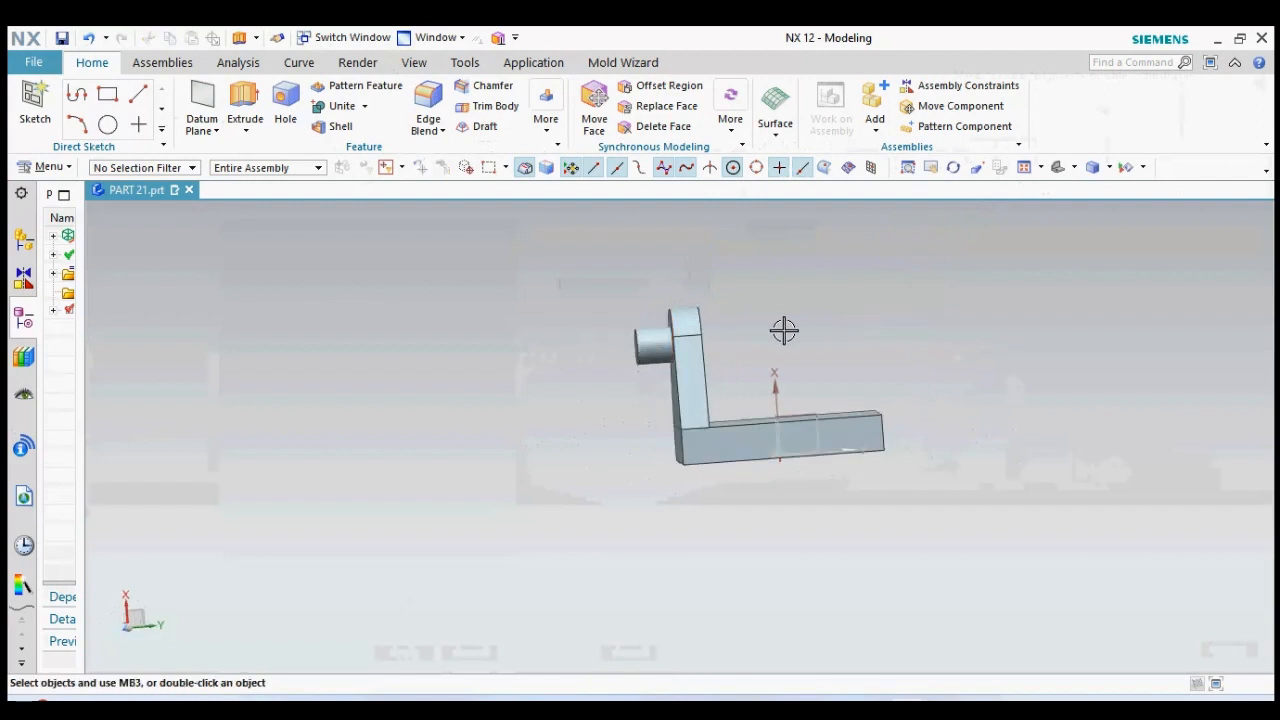
right_drag(762, 300, 786, 329)
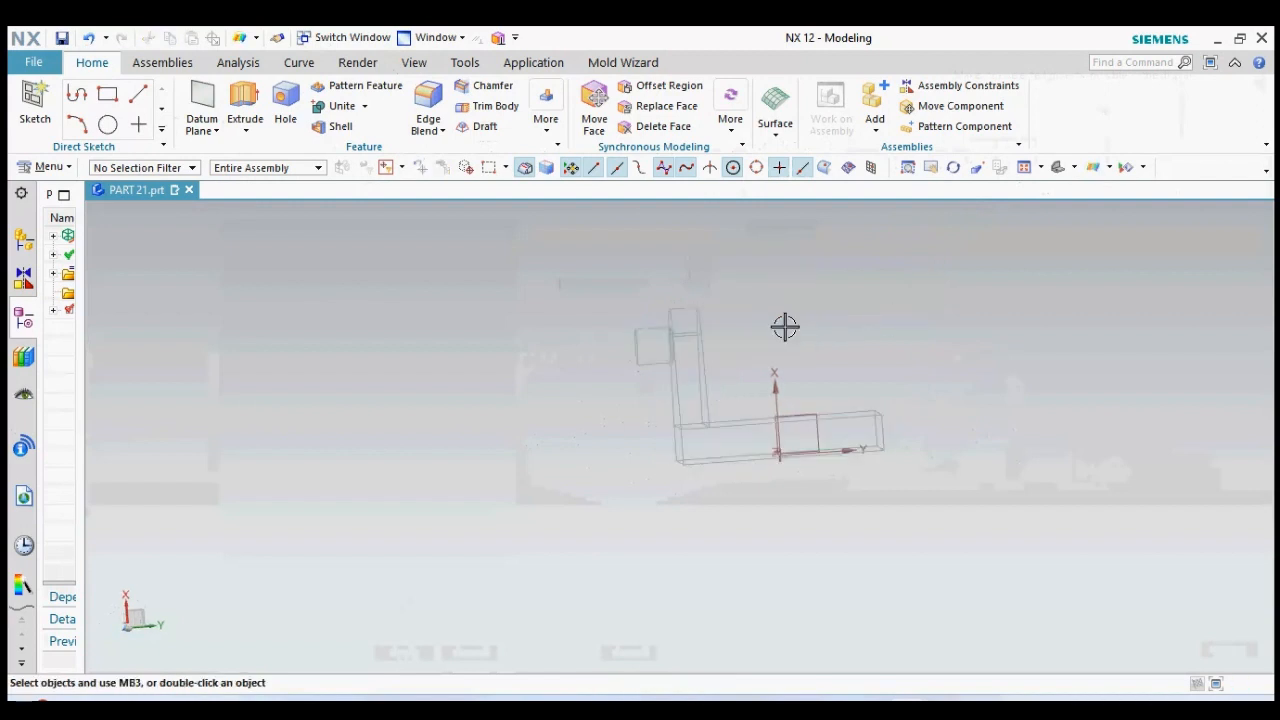
scroll(686, 354, up, 5)
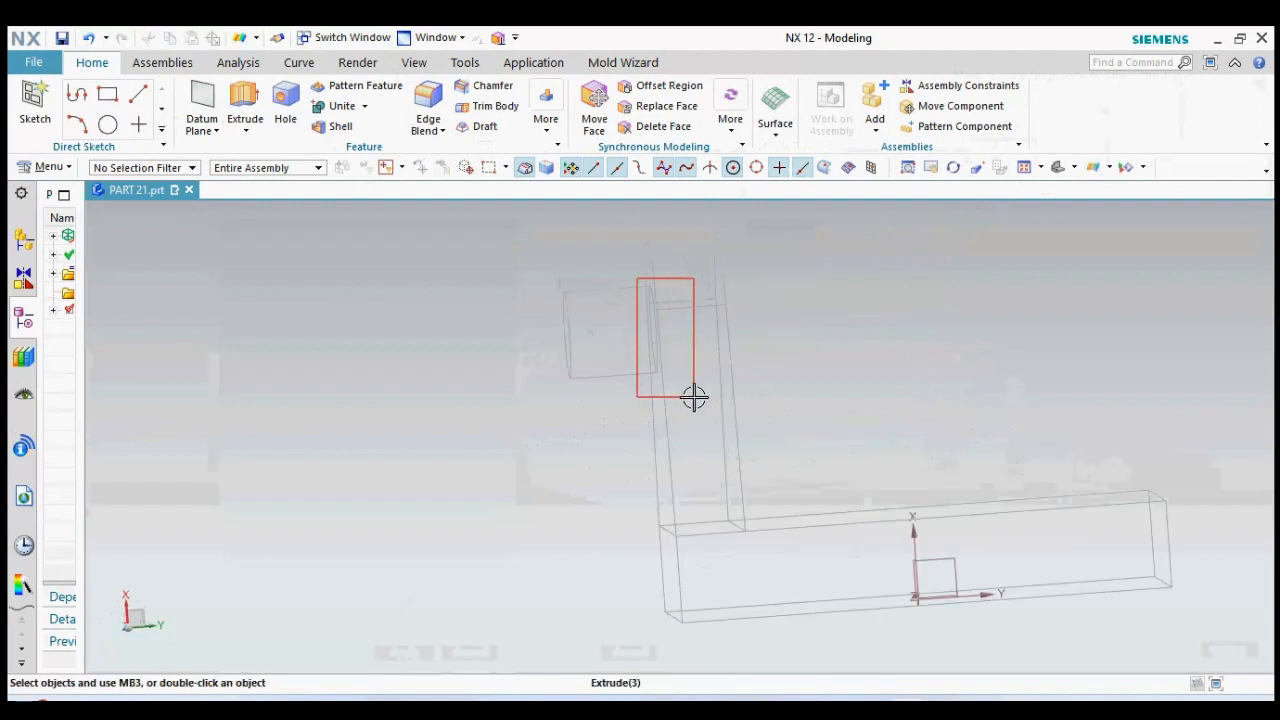
drag(694, 397, 694, 397)
click(666, 86)
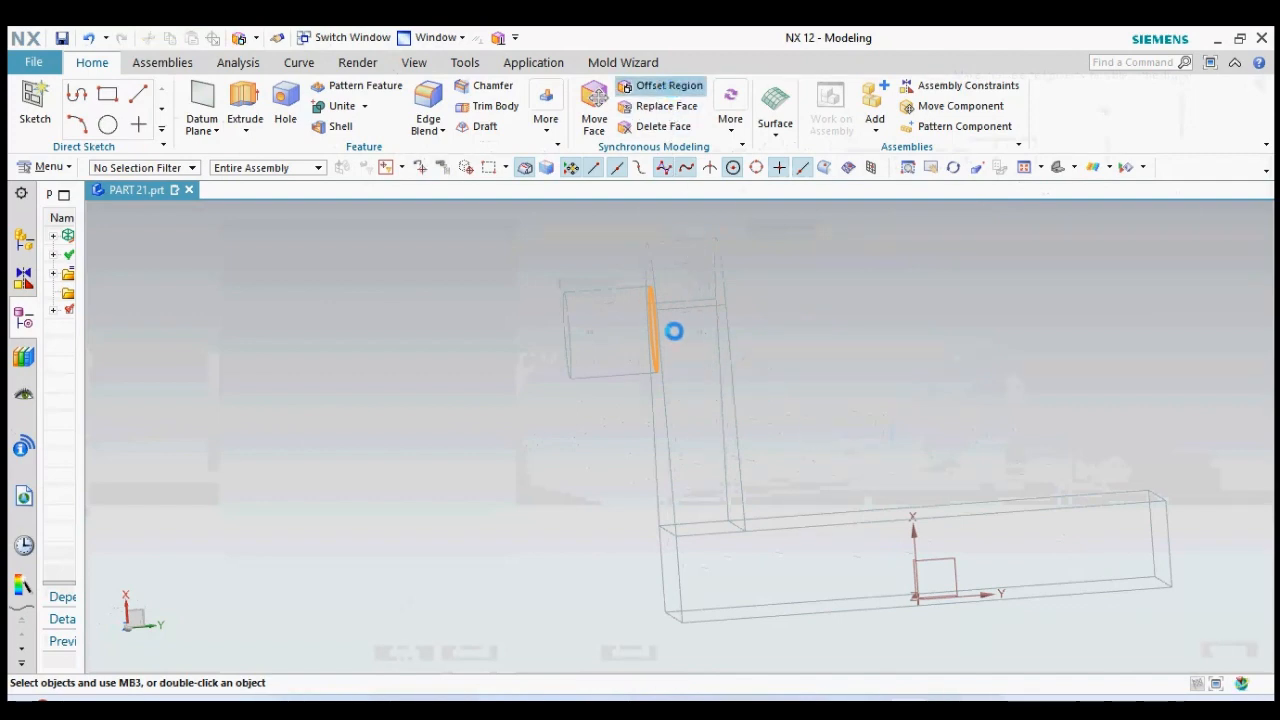
drag(668, 338, 786, 334)
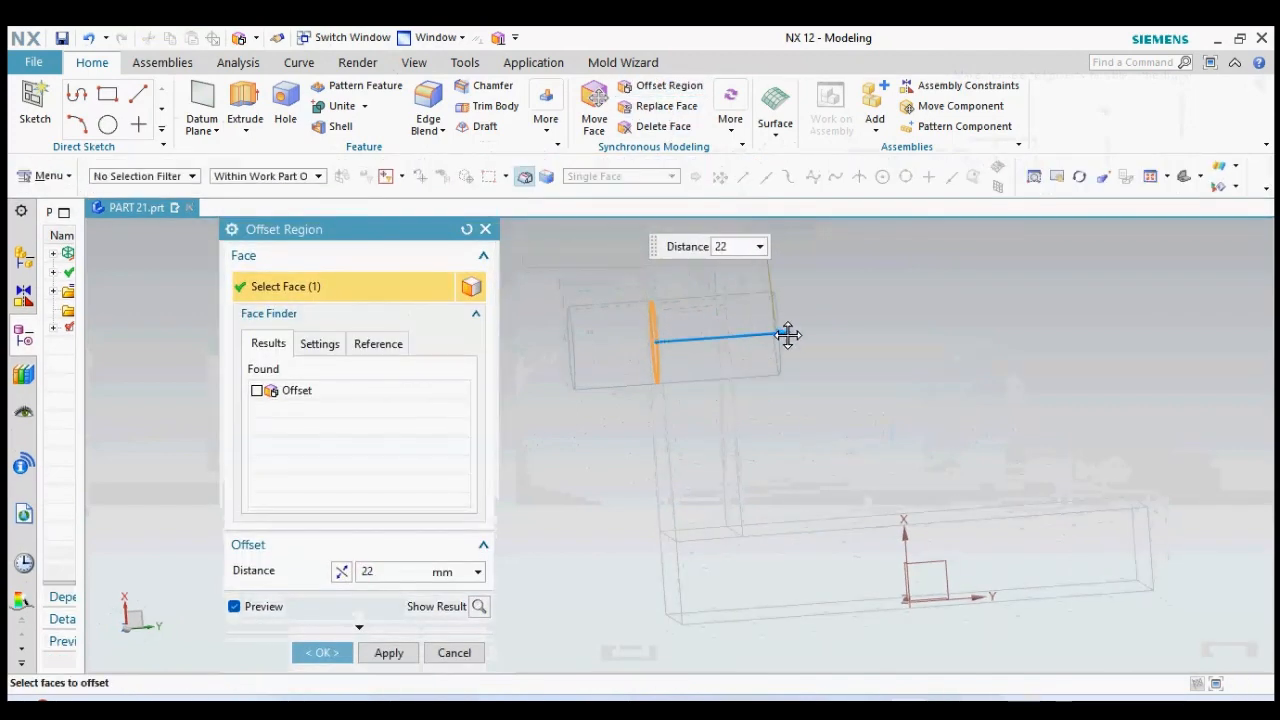
click(324, 652)
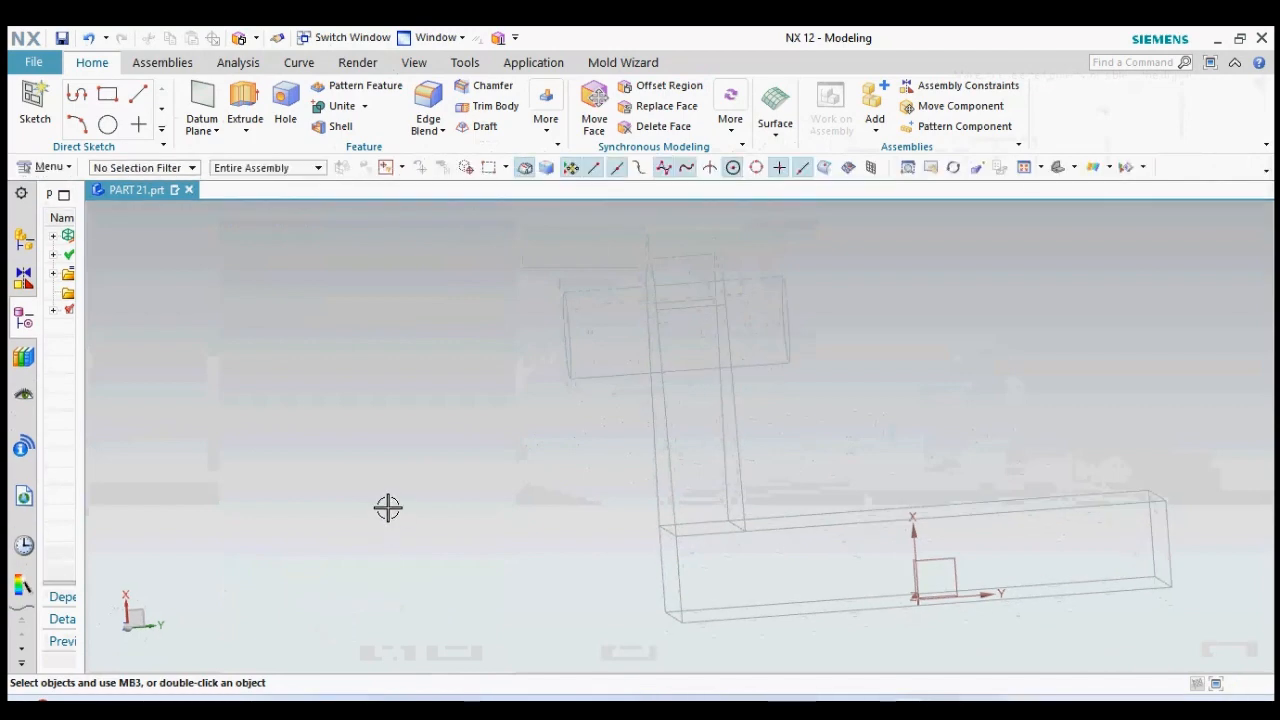
Step: In shaded display, subtract the cylinder from the upright lug with Keep Tool enabled, and hide the cylinder
right_drag(389, 509, 391, 487)
scroll(395, 465, down, 3)
middle_drag(703, 477, 699, 484)
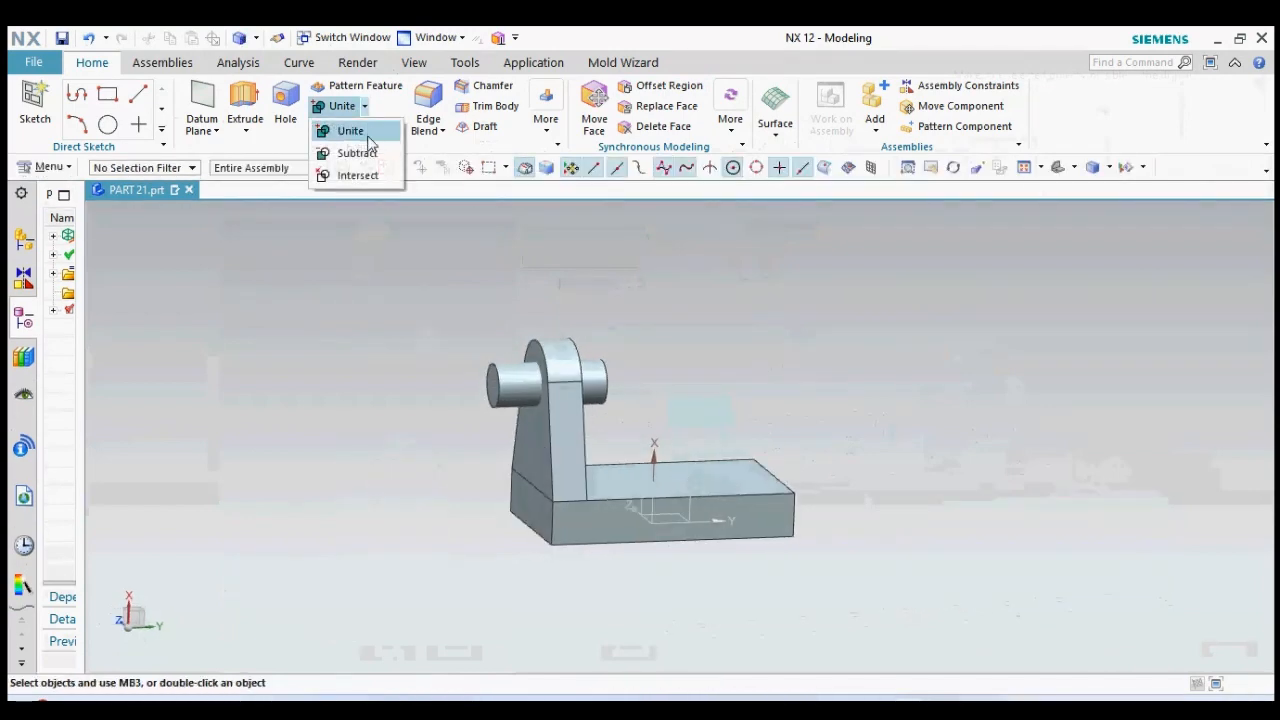
click(354, 151)
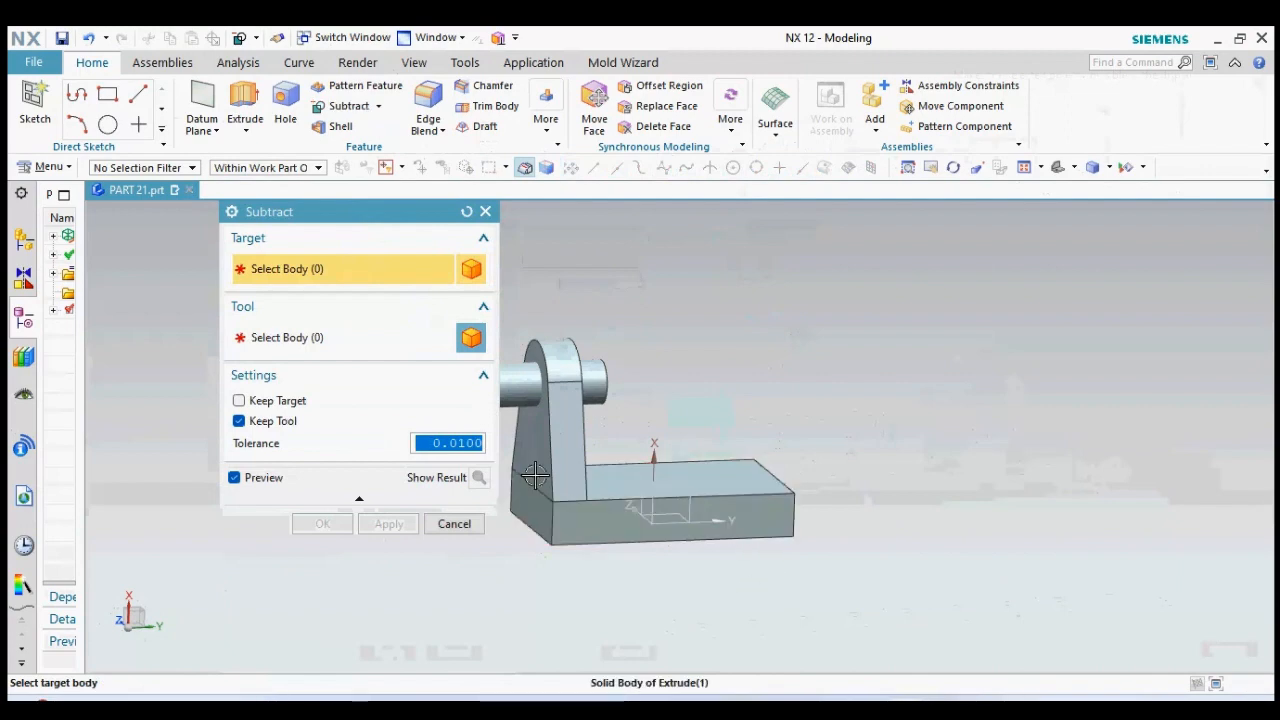
click(563, 446)
click(525, 395)
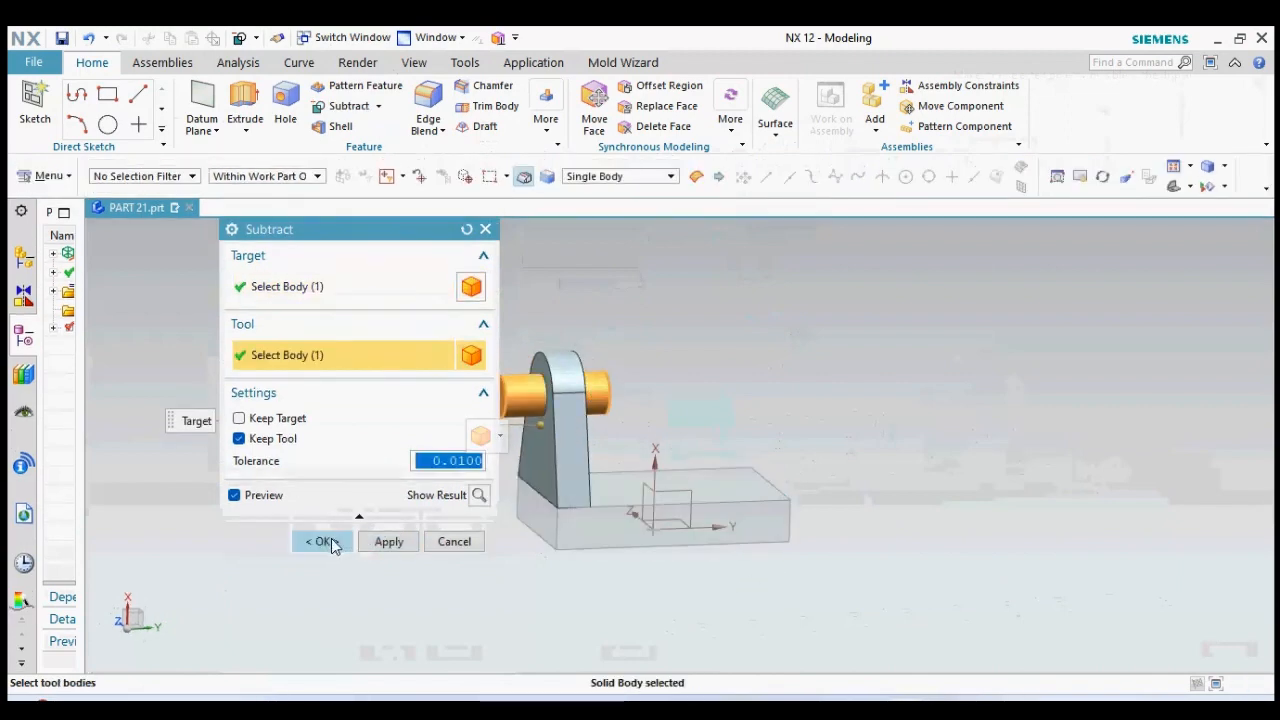
click(325, 541)
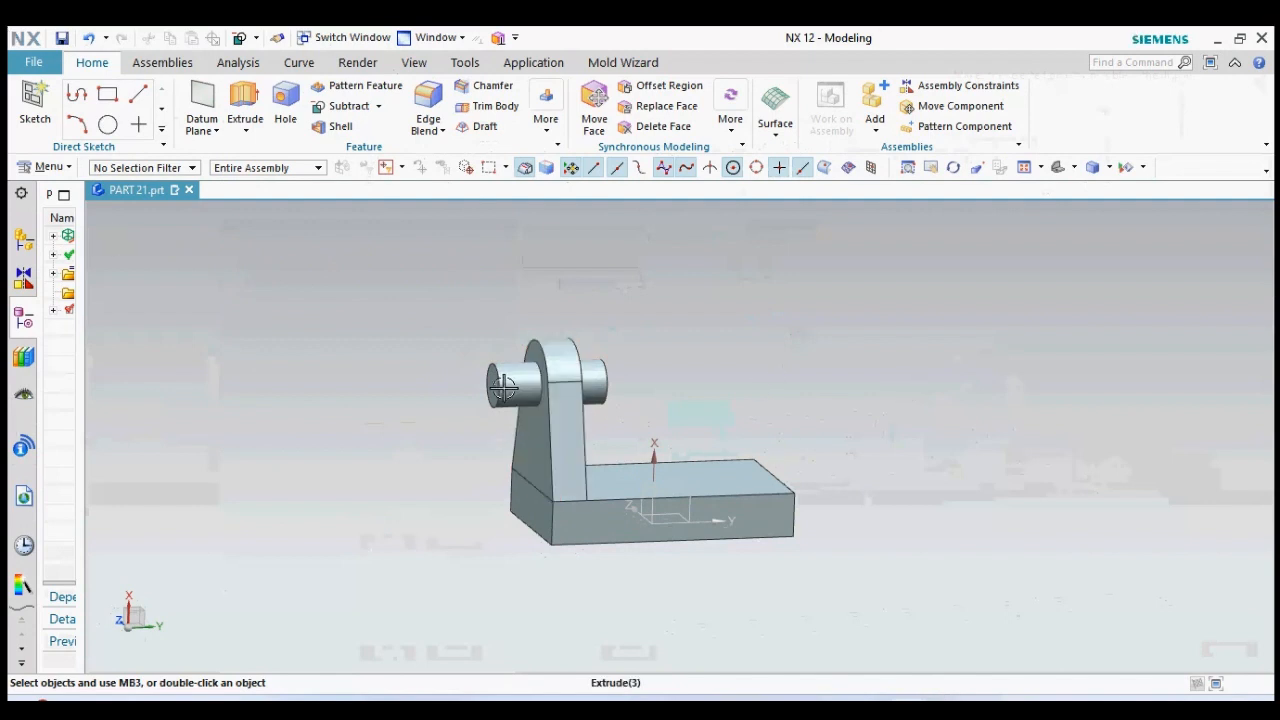
right_click(498, 388)
click(569, 77)
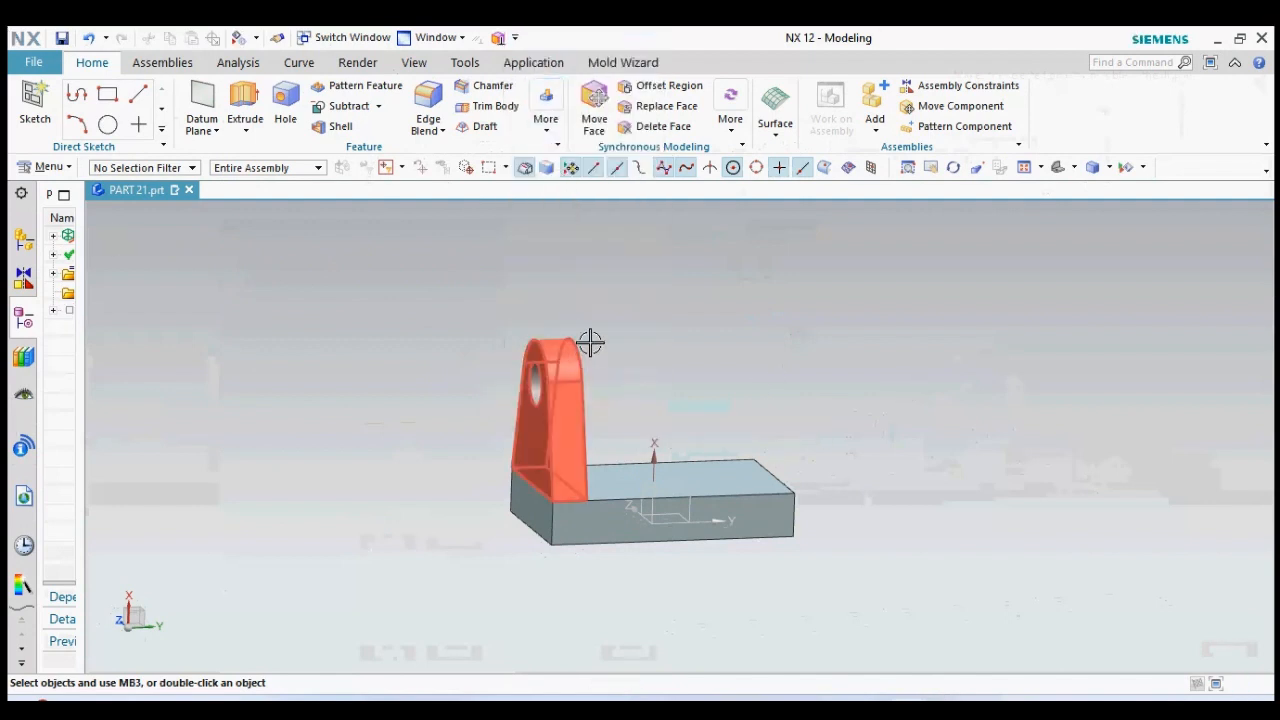
Step: Mirror a copy of the upright lug through a plane at the midpoint of the base block's long edge using Transform
middle_drag(731, 334, 680, 342)
click(45, 167)
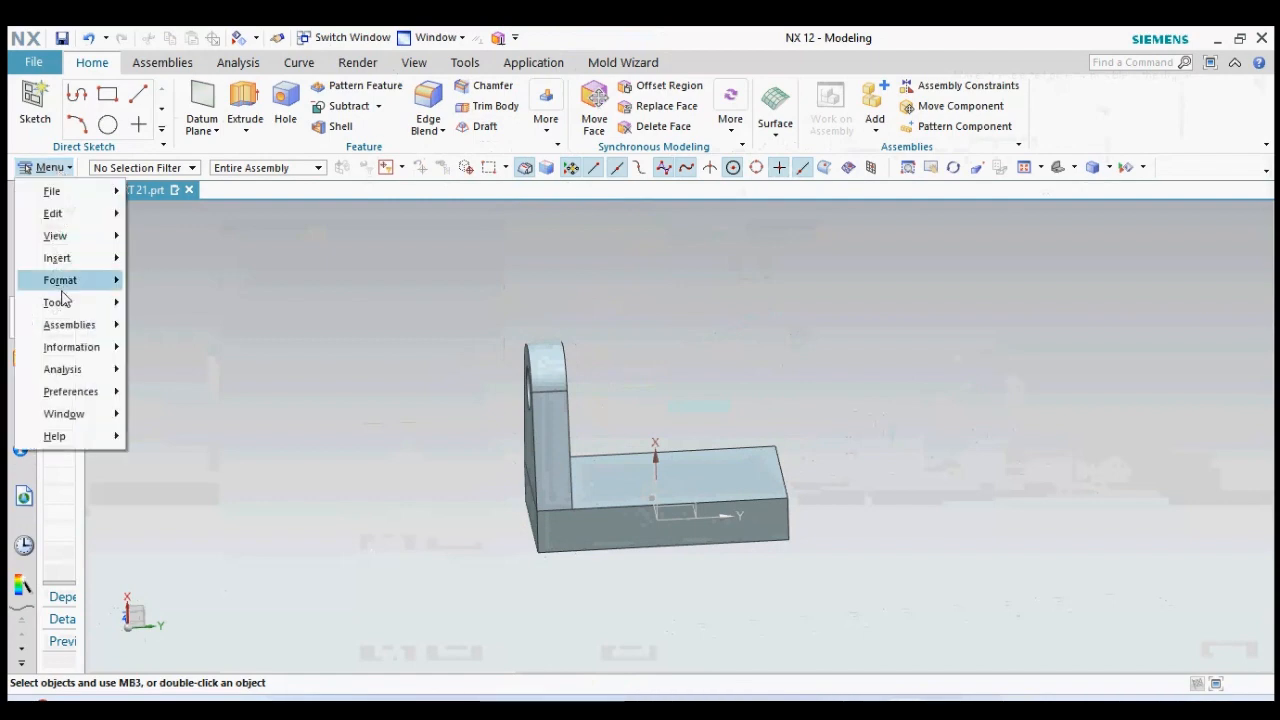
mouse_move(70, 222)
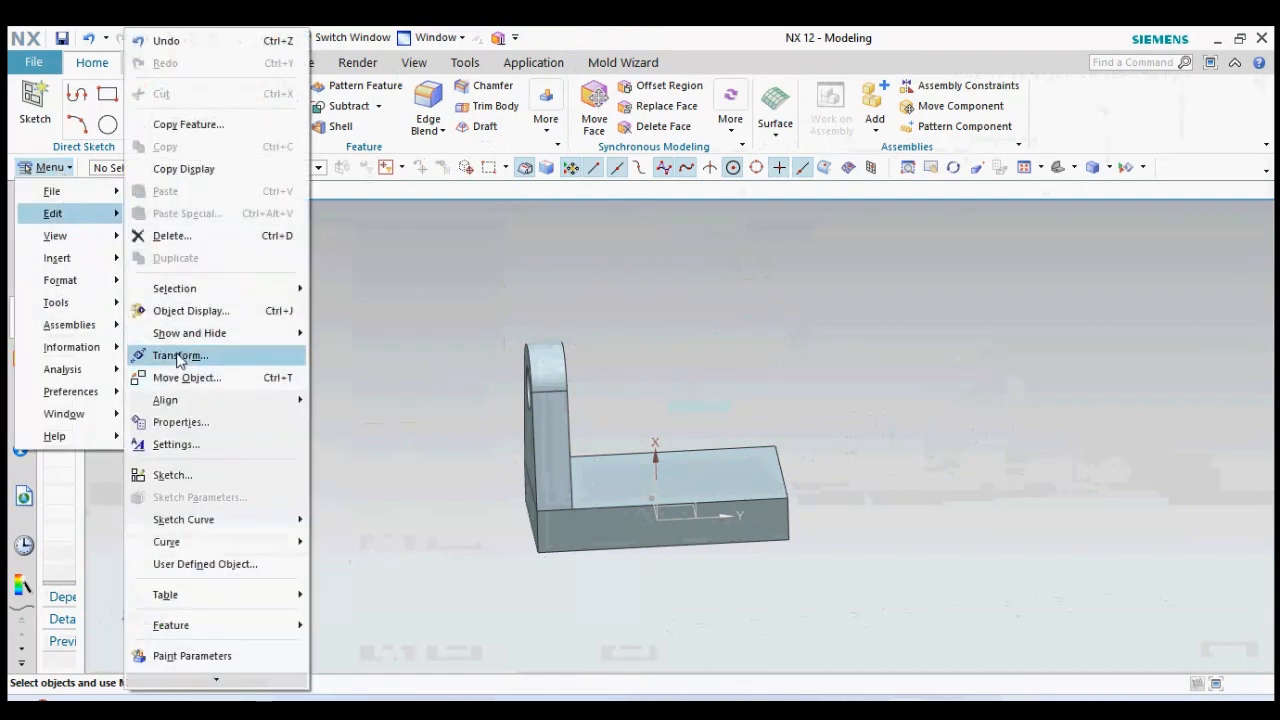
click(182, 354)
click(550, 407)
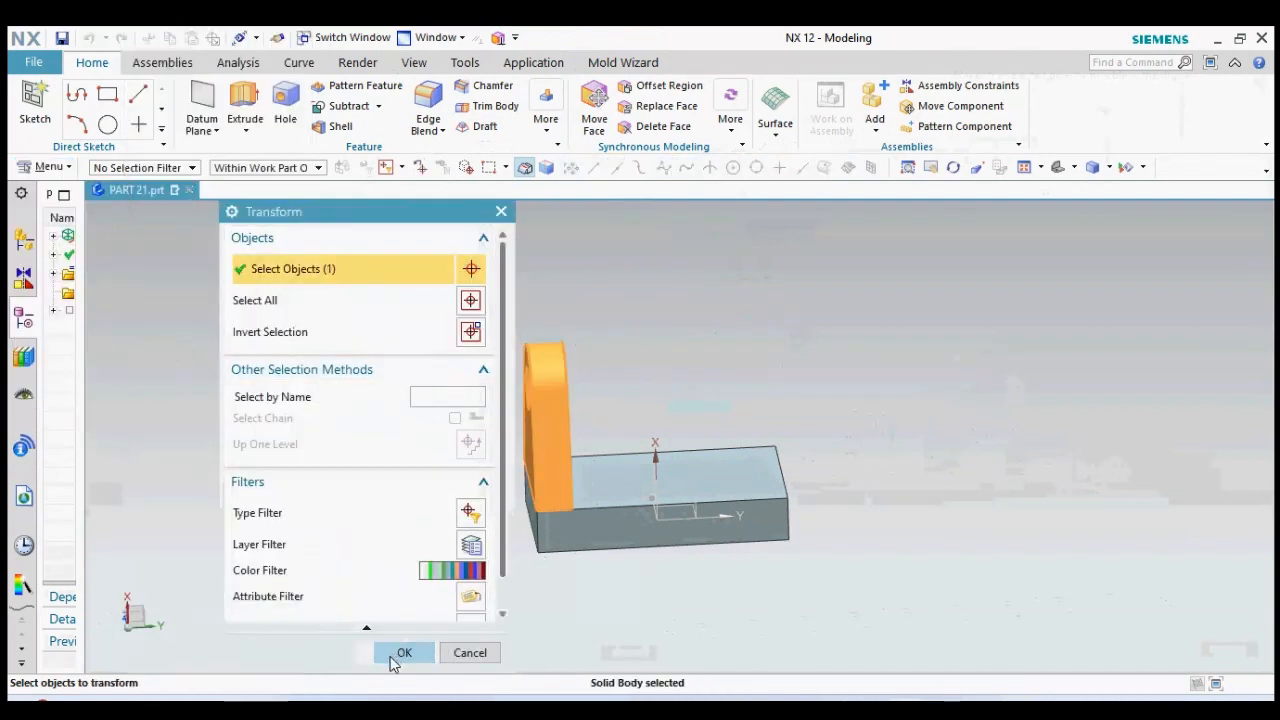
click(392, 660)
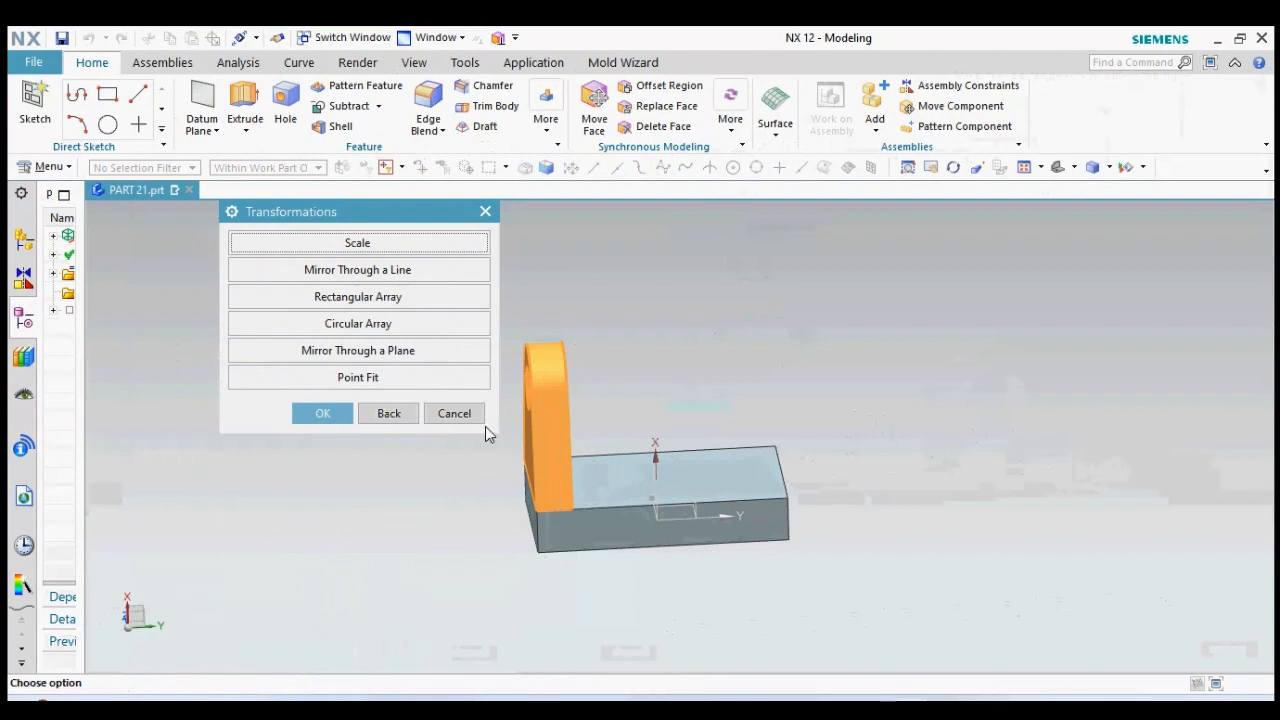
click(471, 377)
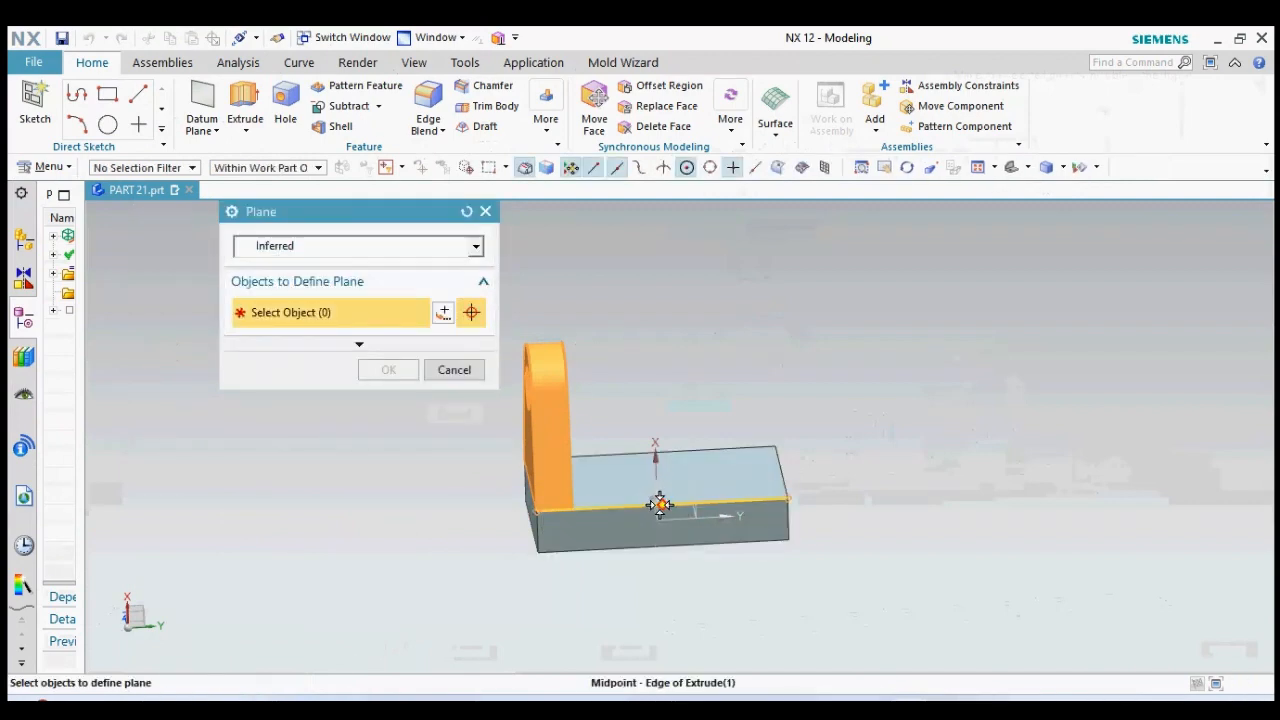
click(657, 505)
click(403, 376)
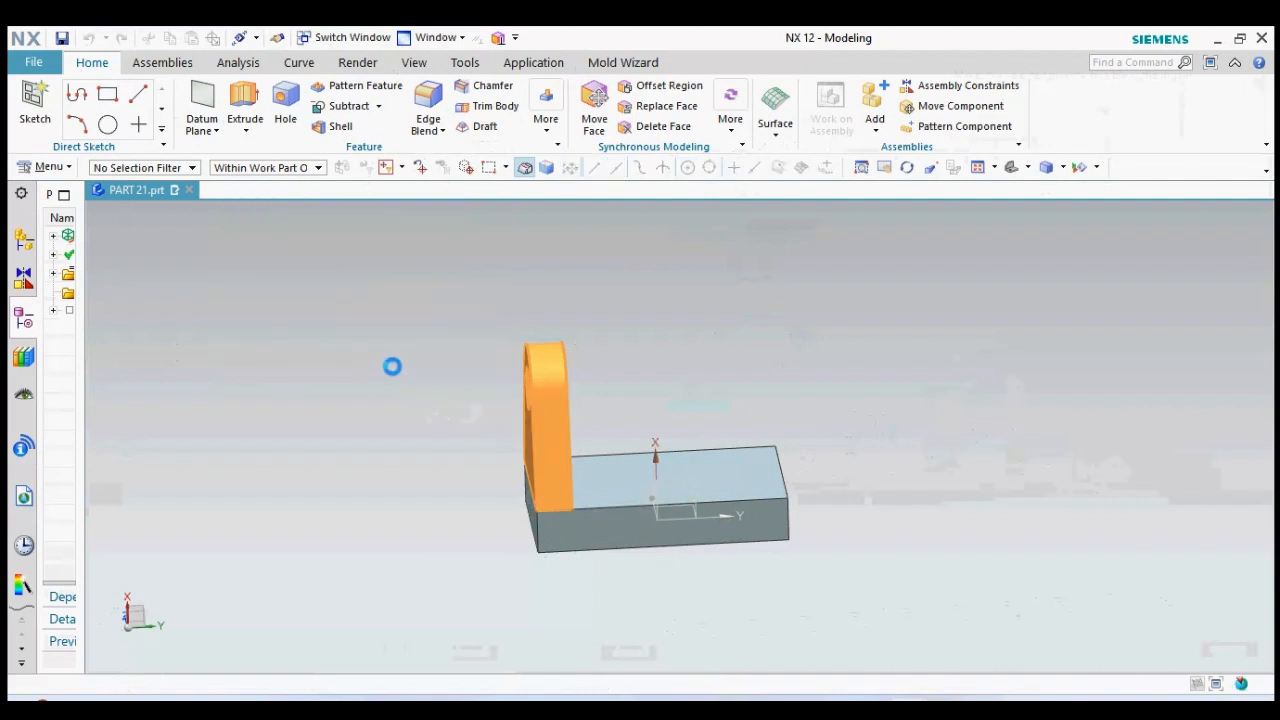
click(365, 408)
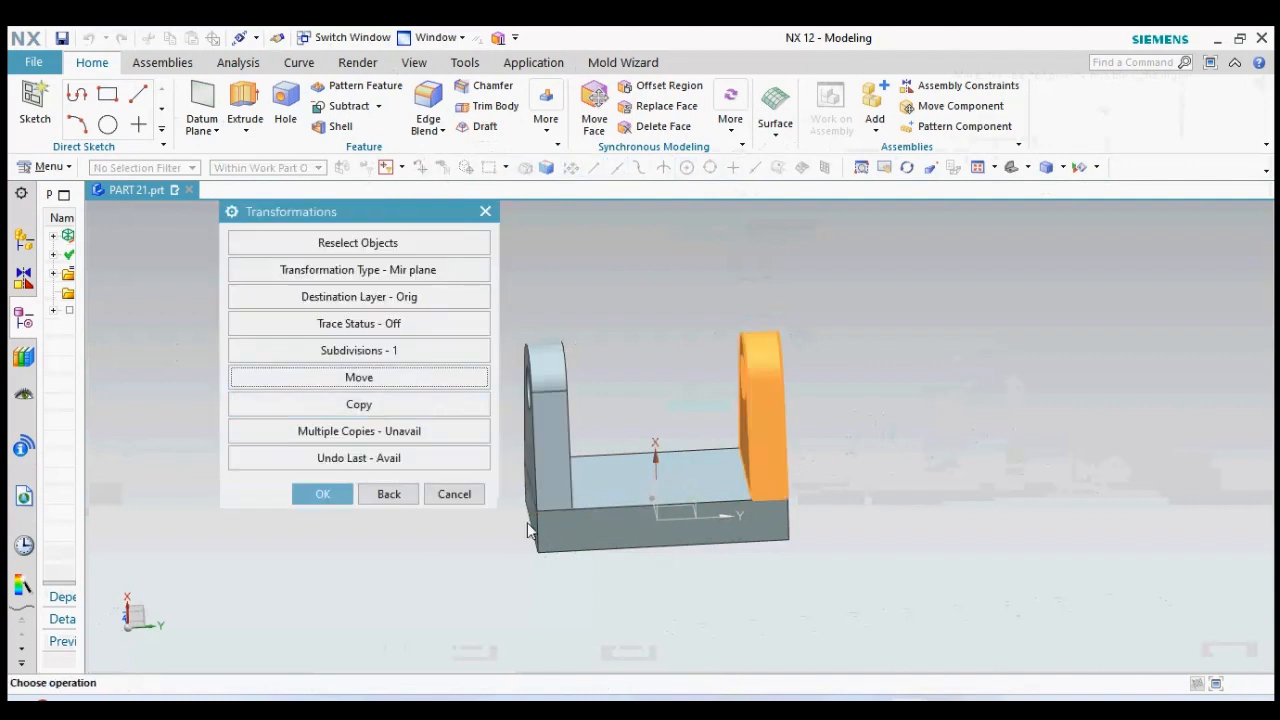
click(466, 498)
middle_drag(837, 406, 820, 425)
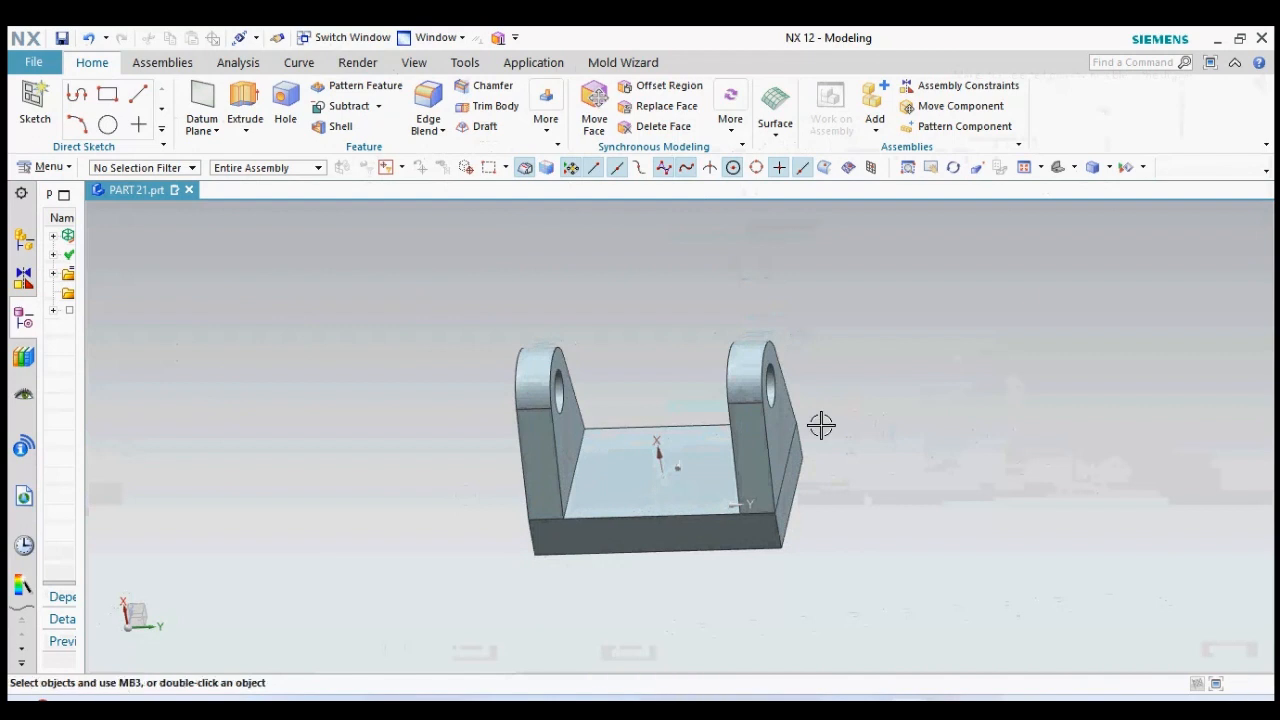
Step: Start an extrusion and sketch a 20 mm diameter circle on the base block's upper face, centred on the datum origin
key(F8)
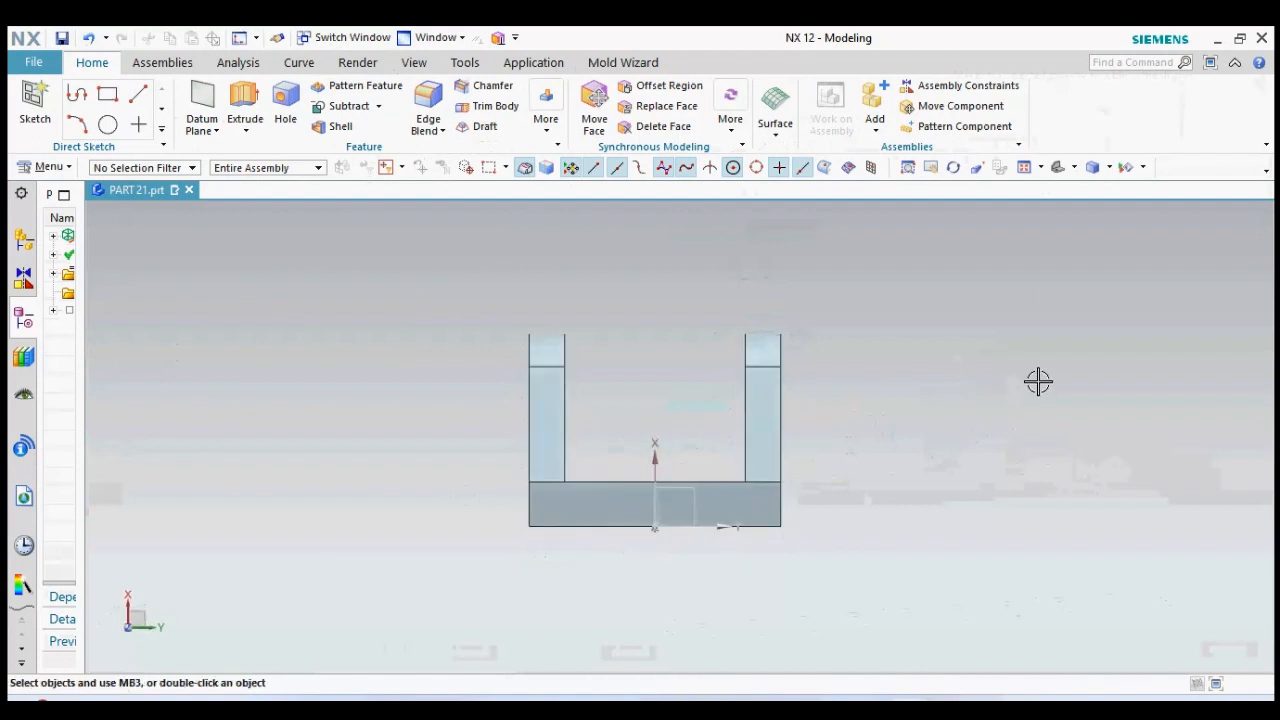
middle_drag(1046, 364, 1018, 430)
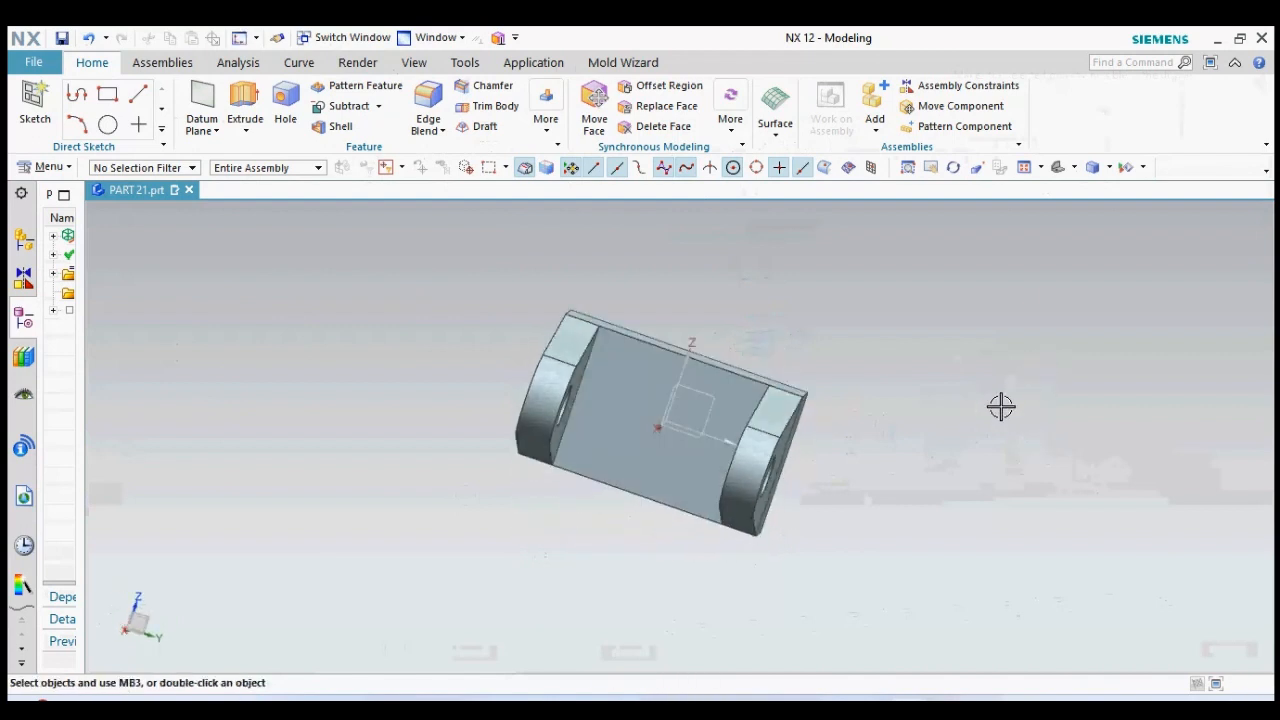
key(F8)
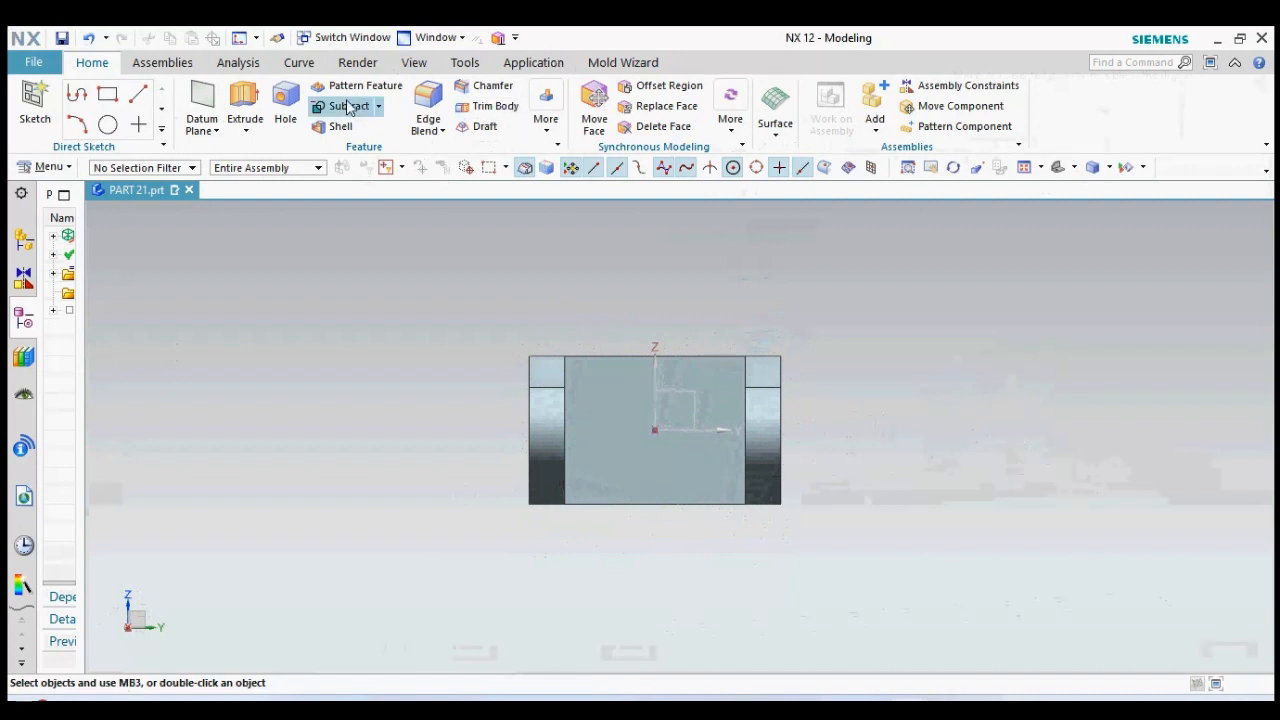
click(245, 132)
click(278, 157)
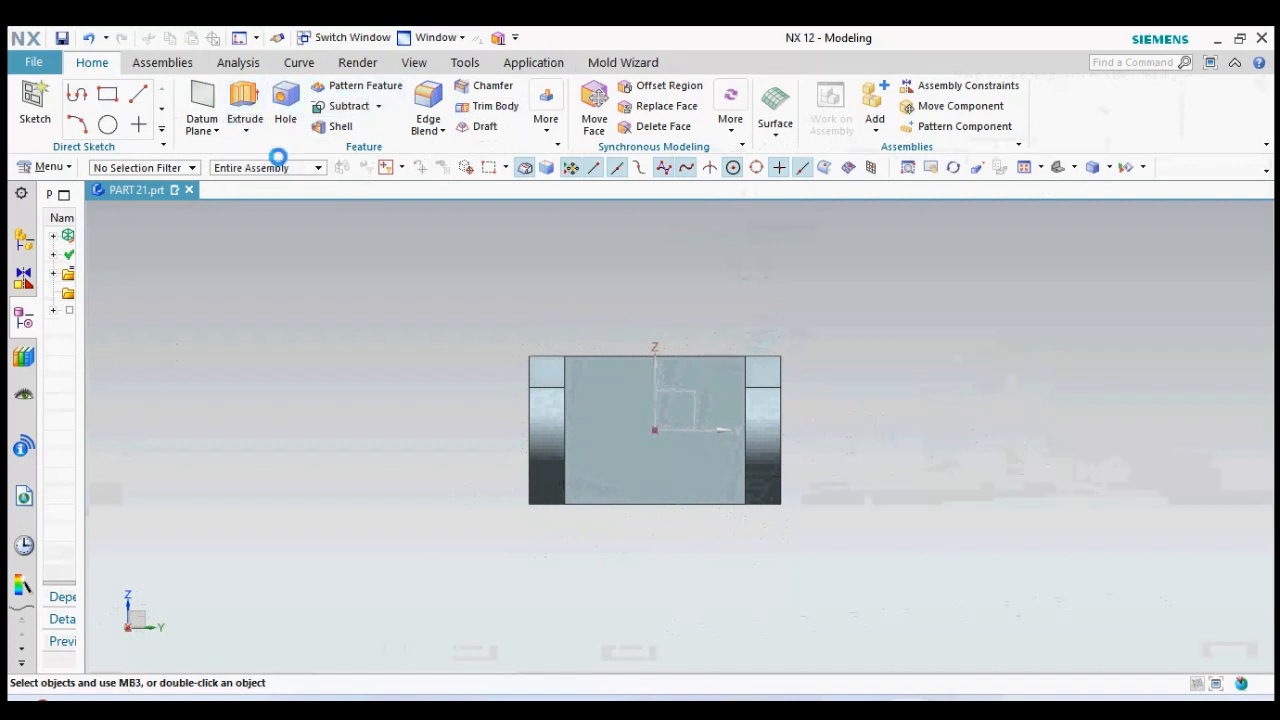
click(705, 470)
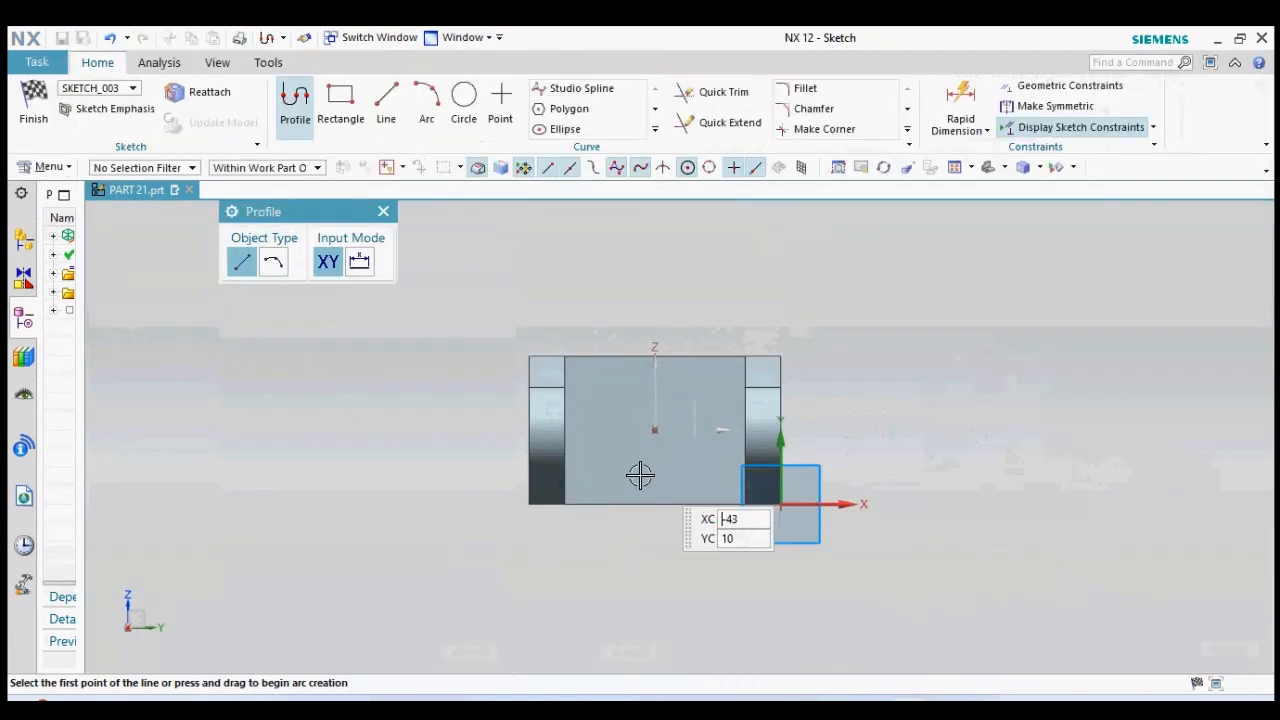
click(383, 211)
click(464, 100)
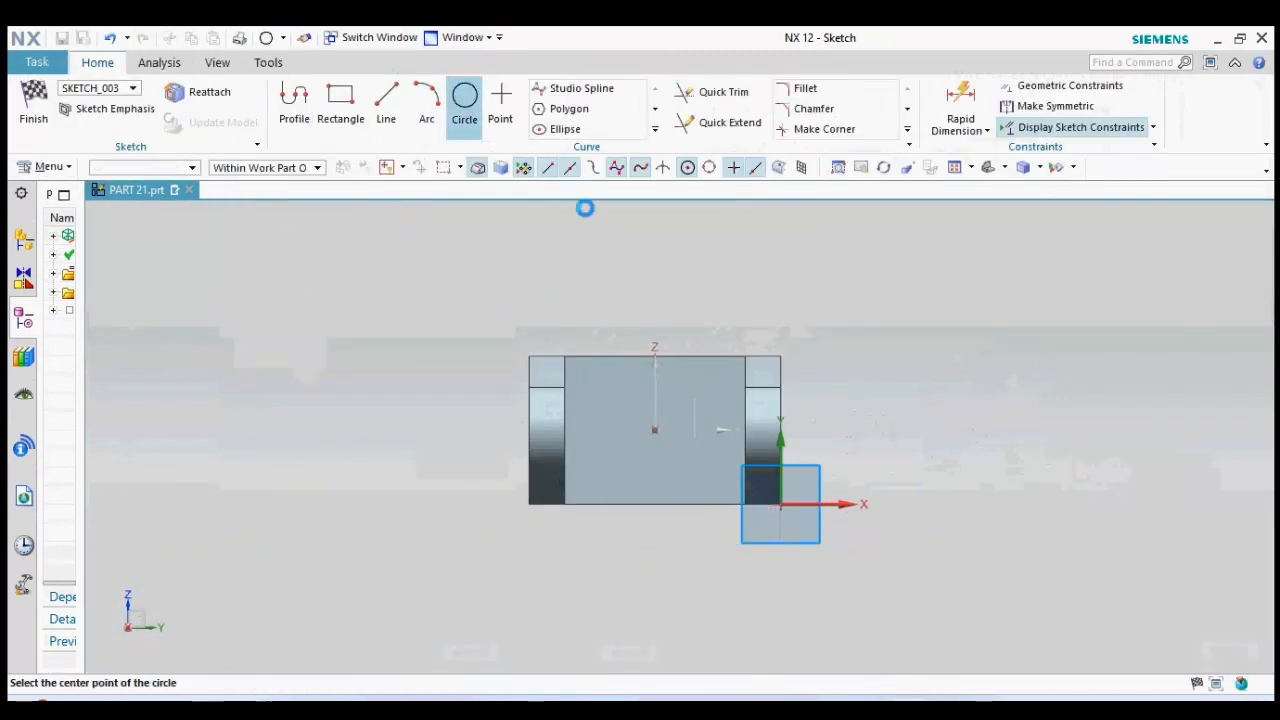
click(654, 430)
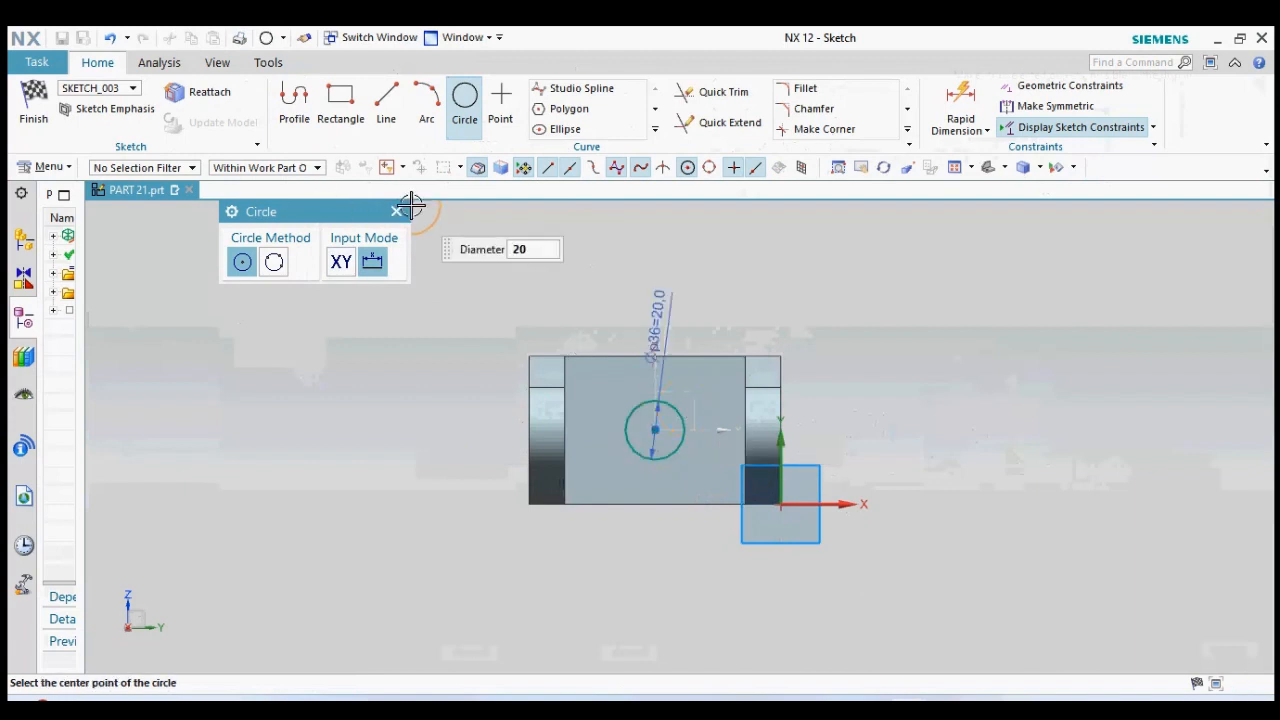
click(397, 213)
middle_drag(337, 411, 338, 331)
Step: Finish the sketch and extrude the circle from 12 mm to -30 mm, subtracting it from the base block
click(33, 122)
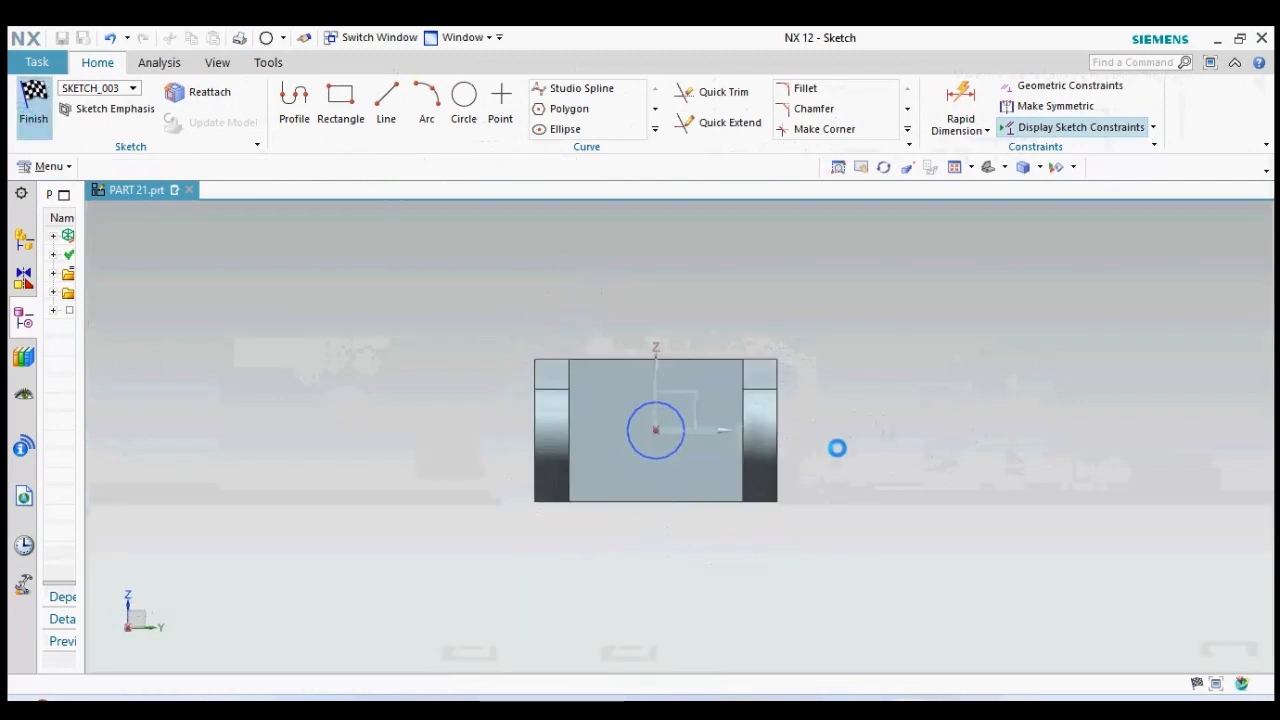
mouse_move(837, 517)
middle_down()
mouse_move(846, 457)
mouse_move(640, 478)
middle_up()
drag(642, 481, 628, 548)
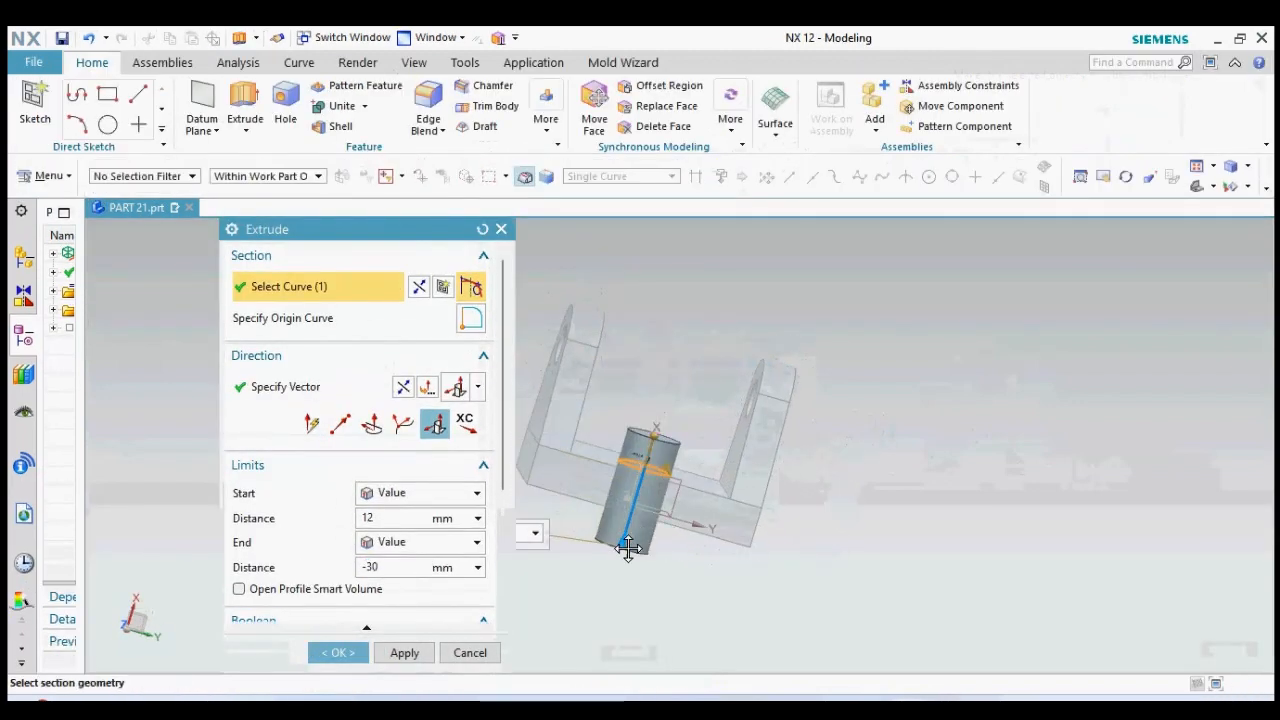
scroll(405, 537, down, 3)
click(430, 484)
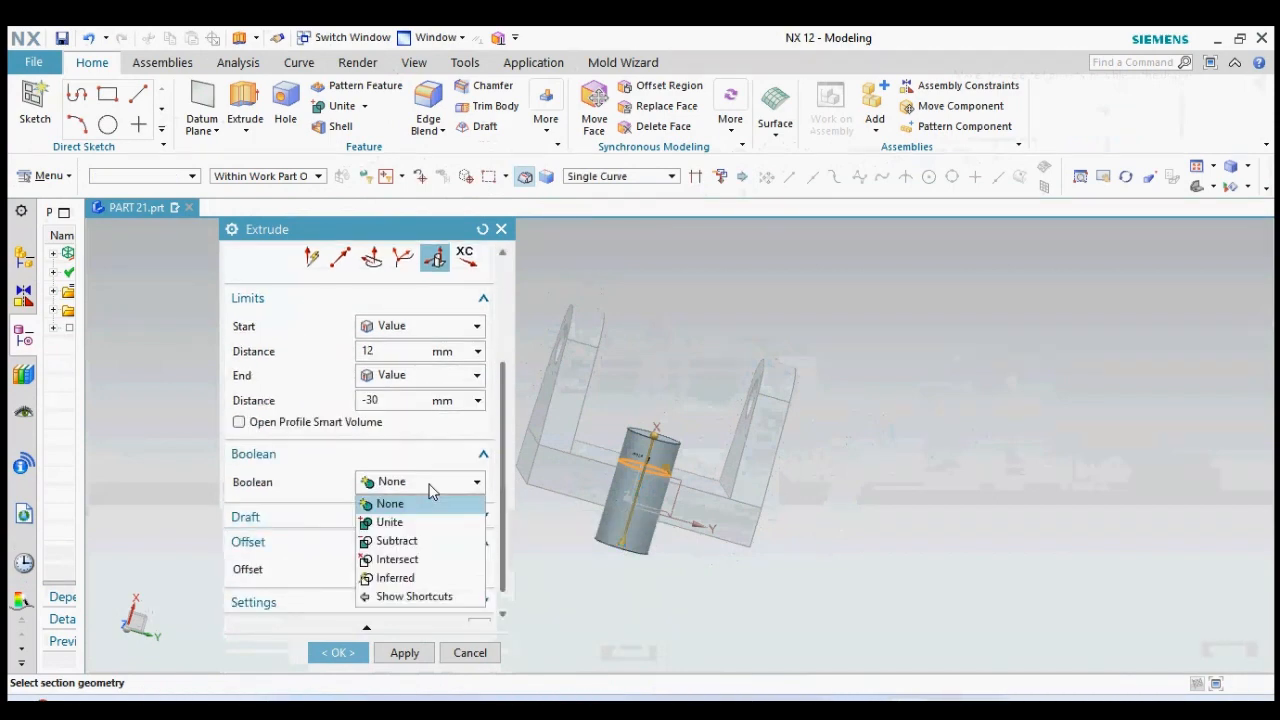
click(437, 541)
click(567, 486)
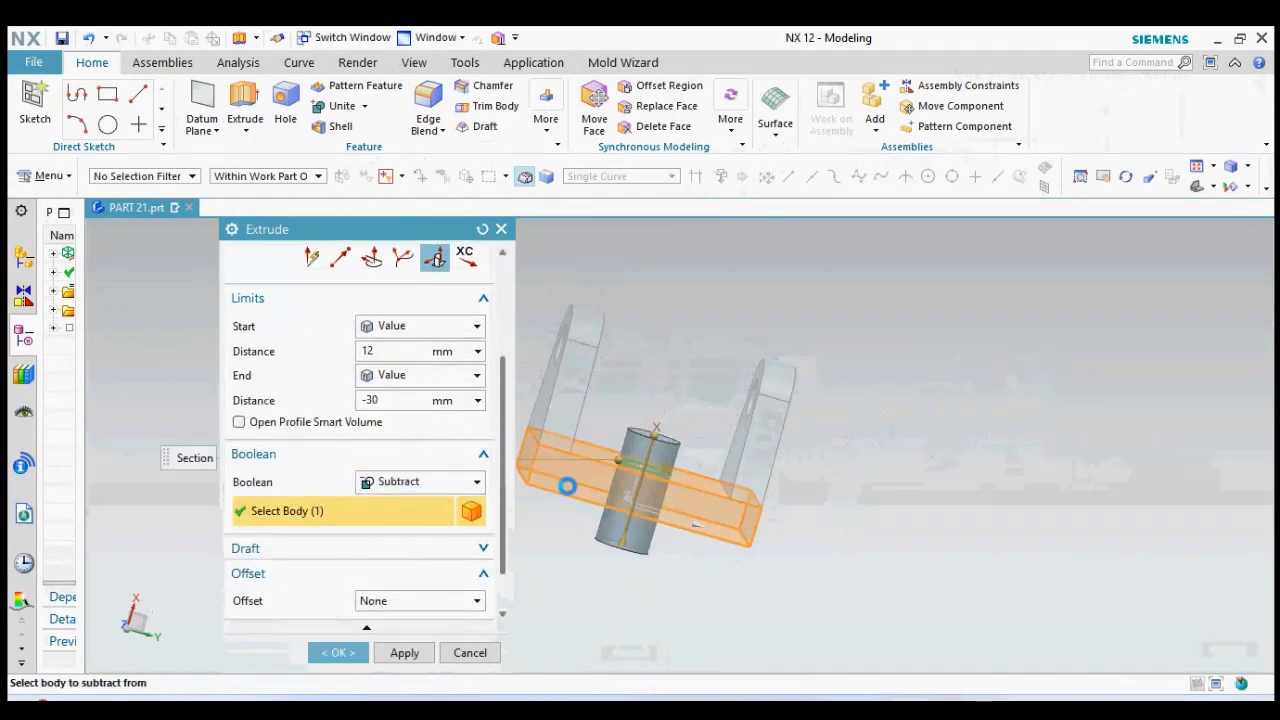
click(341, 651)
Step: Hide the datum coordinate system
middle_drag(551, 560, 603, 454)
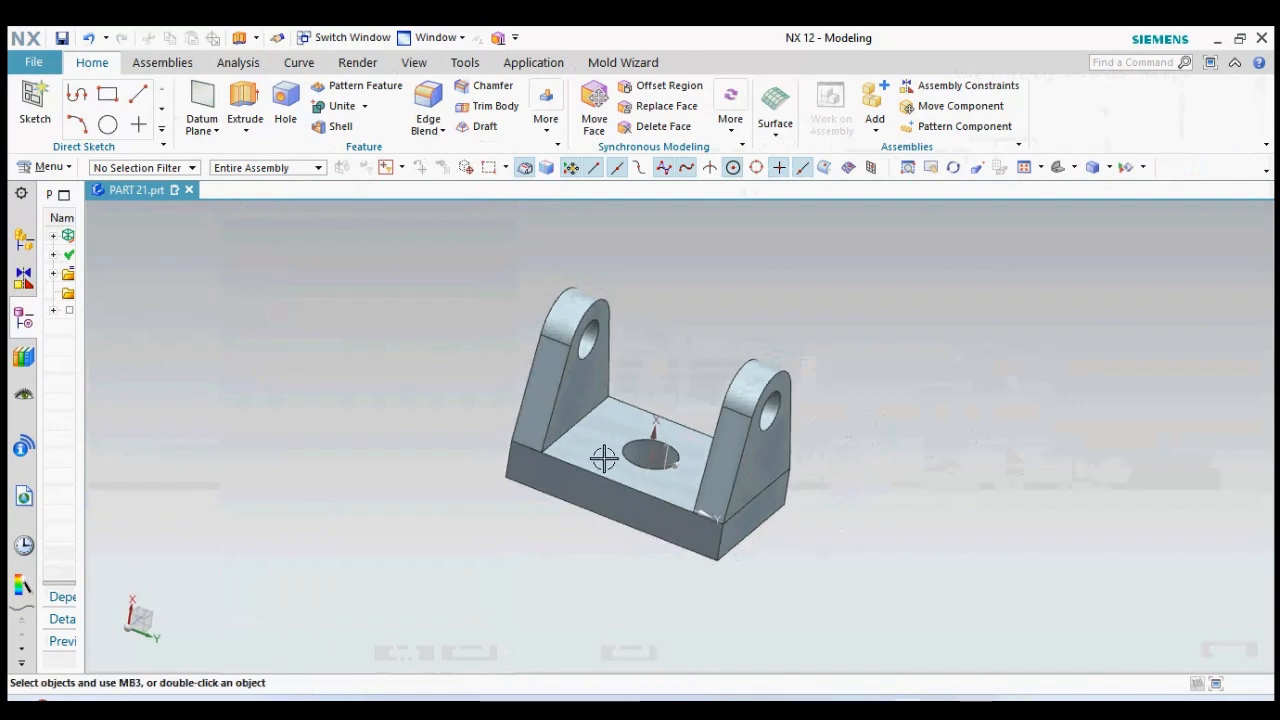
right_click(648, 452)
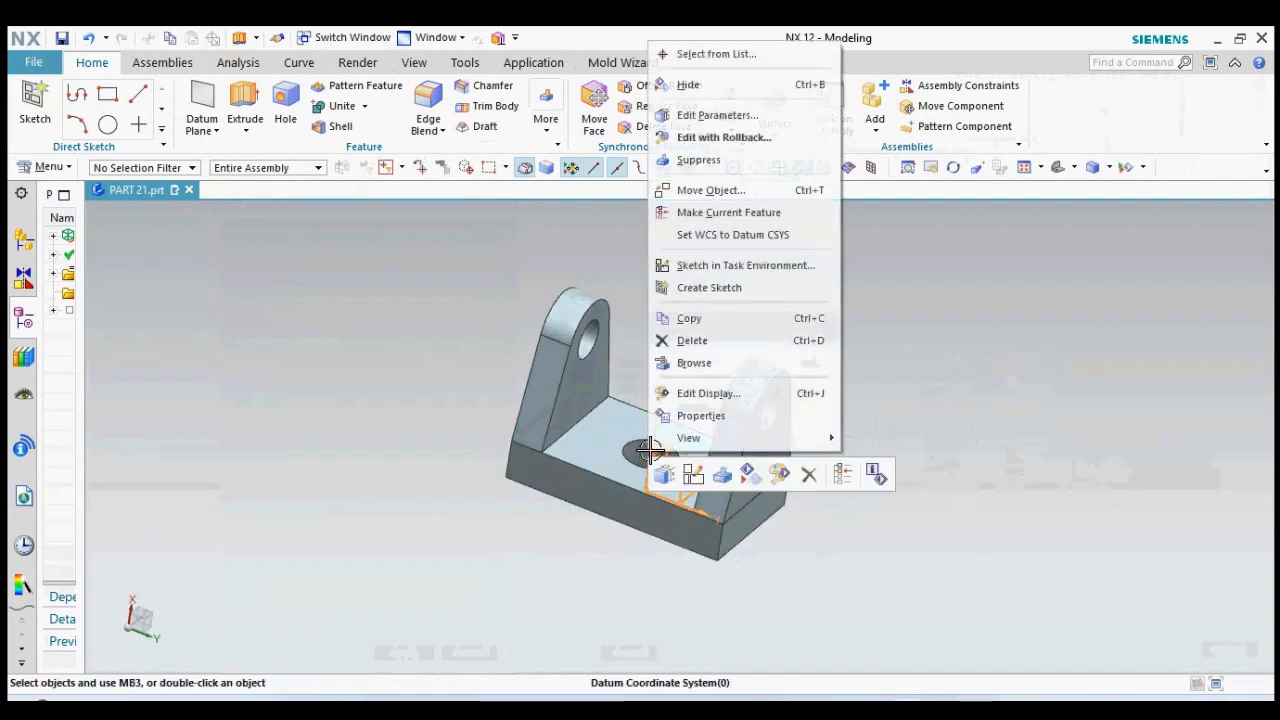
click(703, 86)
Step: Unite both upright lugs with the base block as the target body
click(338, 107)
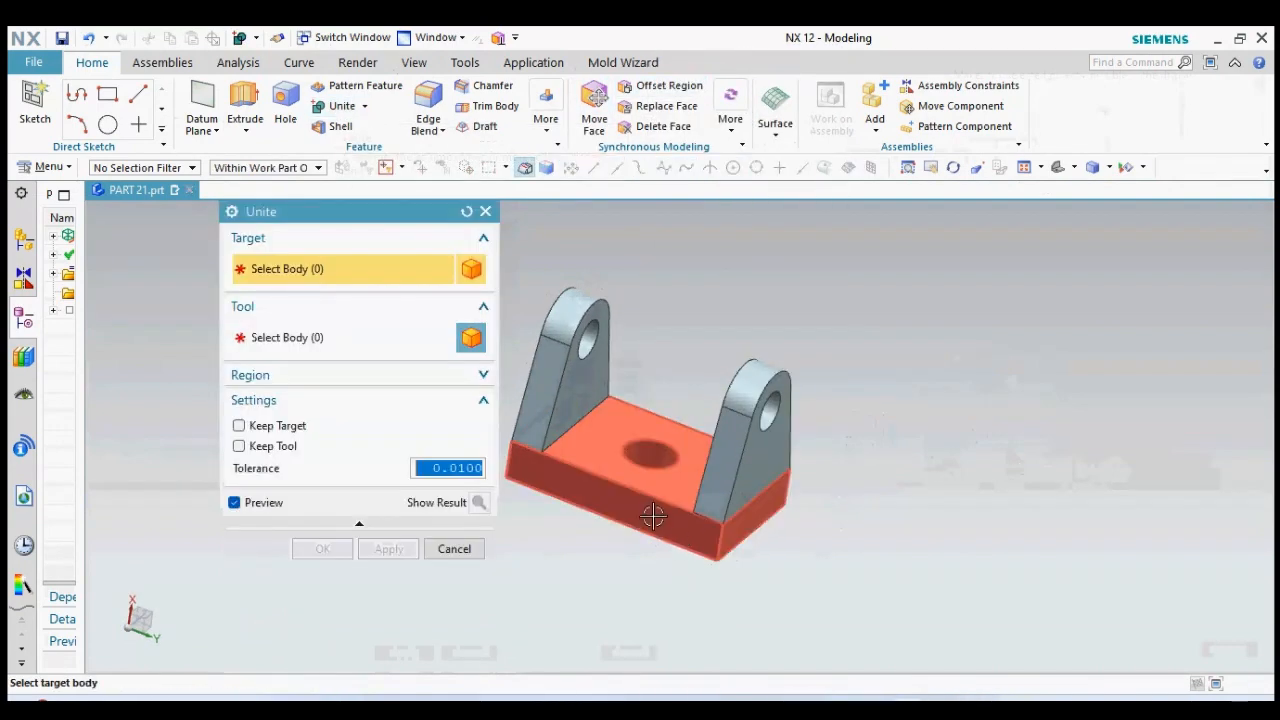
click(651, 512)
click(724, 470)
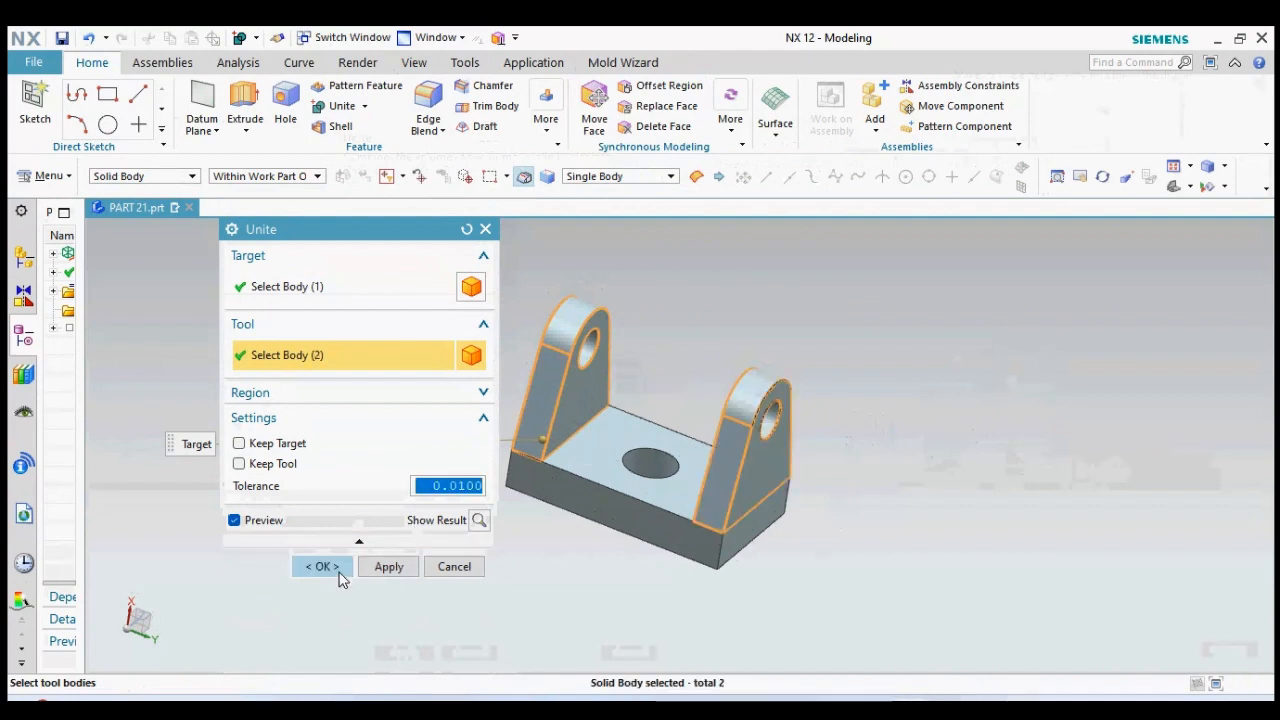
click(335, 567)
Step: Change the united body's display color to light blue
middle_drag(806, 486, 940, 504)
key(ctrl+j)
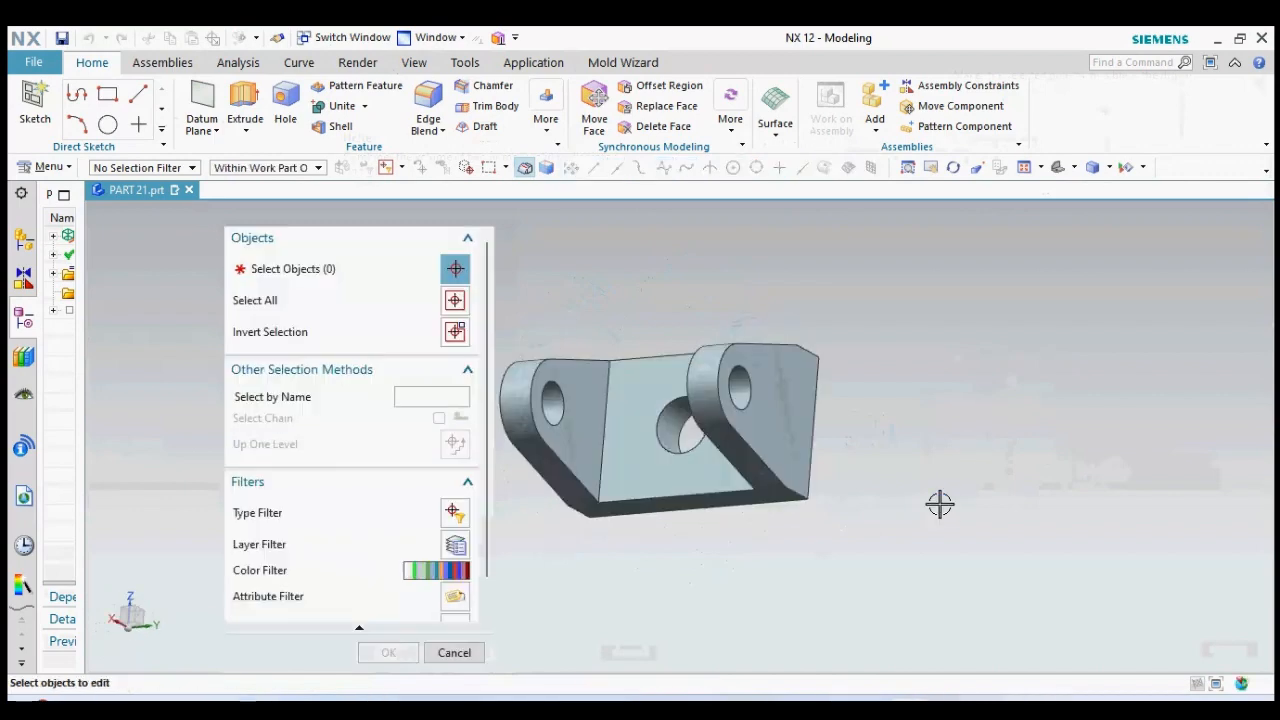
click(765, 455)
click(405, 655)
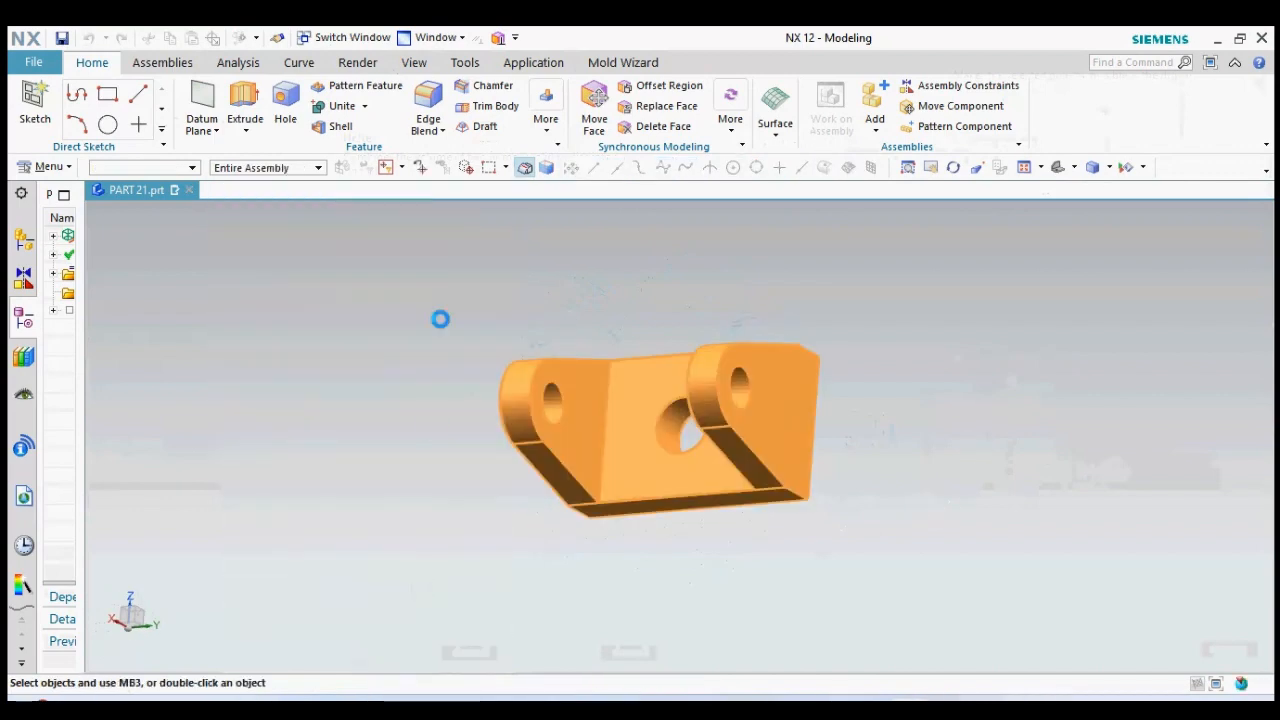
click(420, 297)
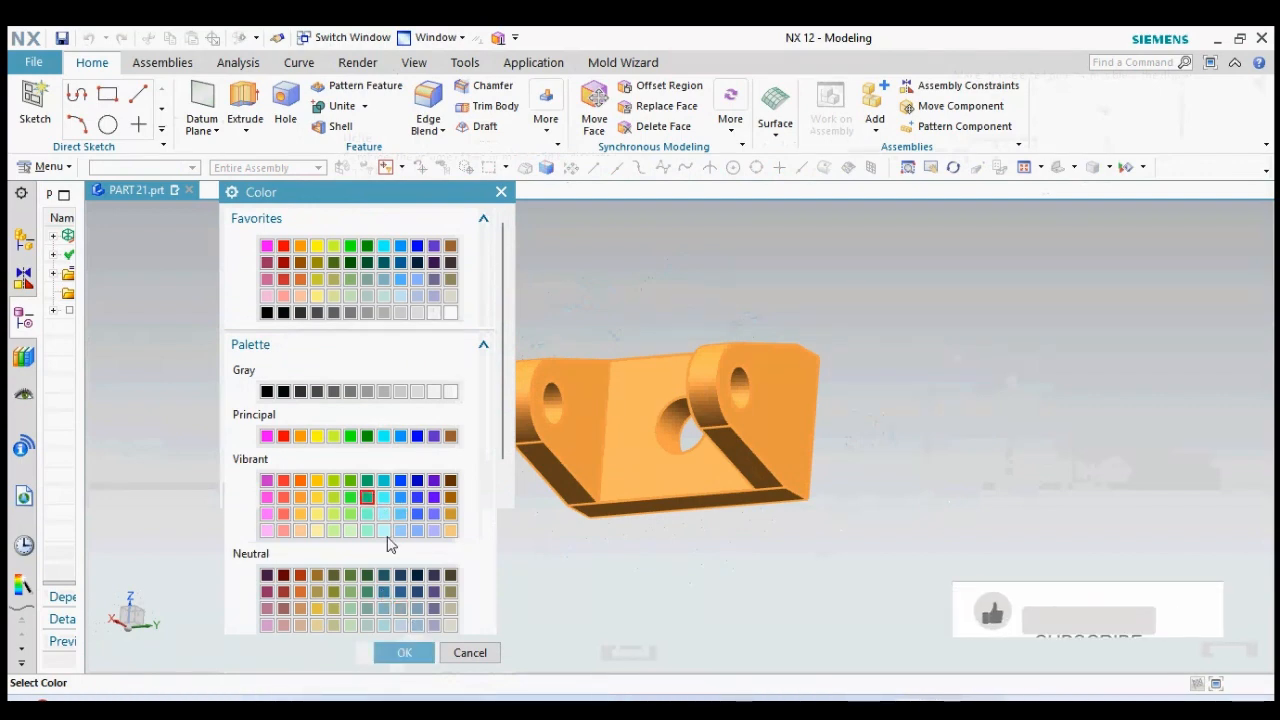
click(403, 653)
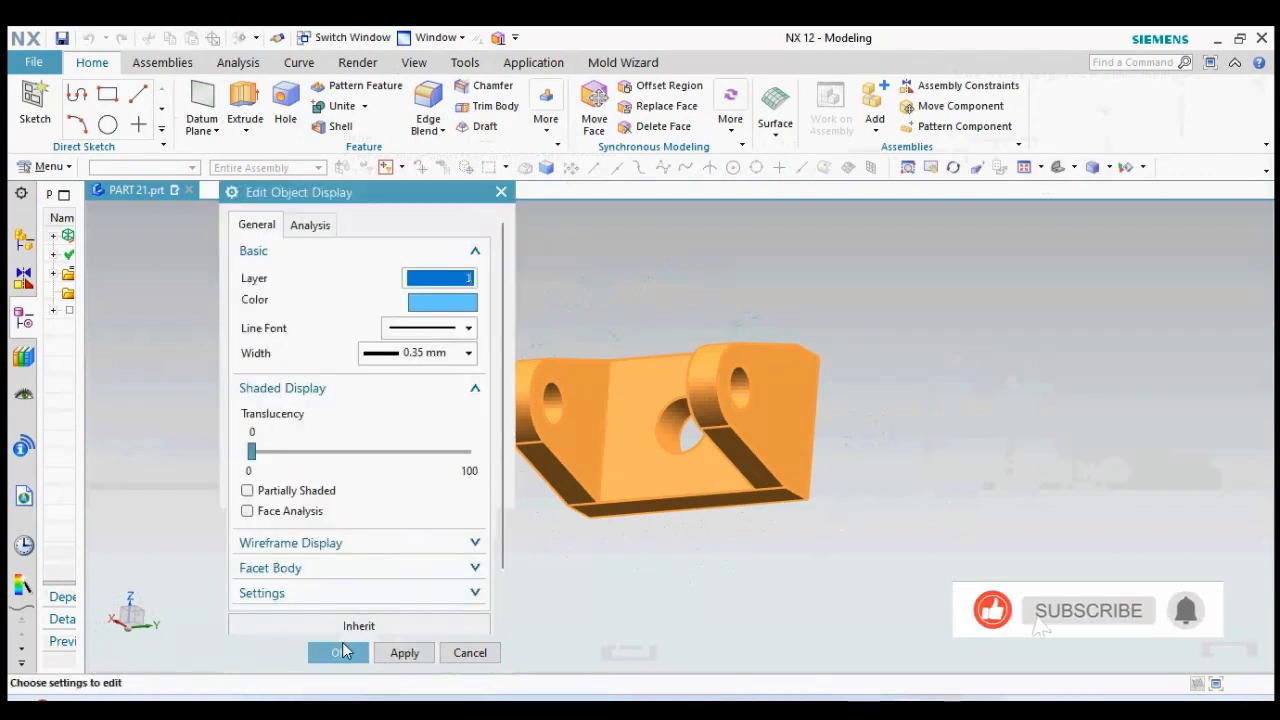
click(337, 651)
middle_drag(683, 534, 866, 472)
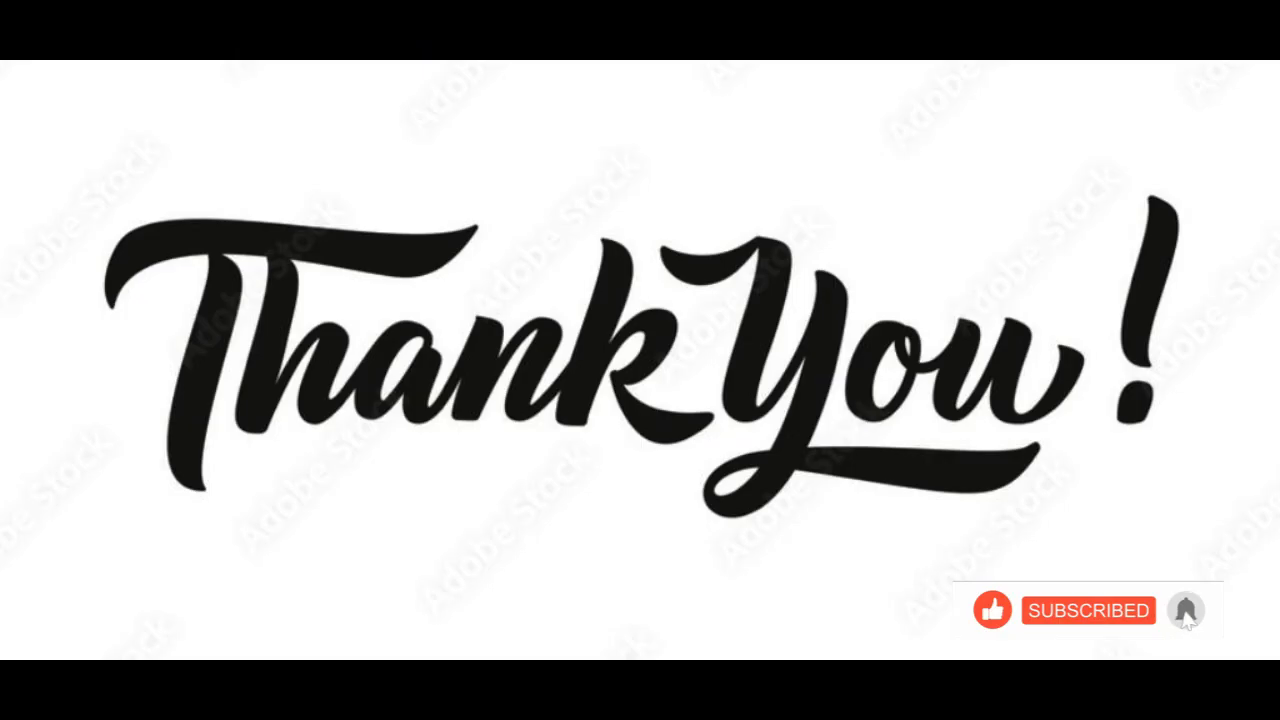